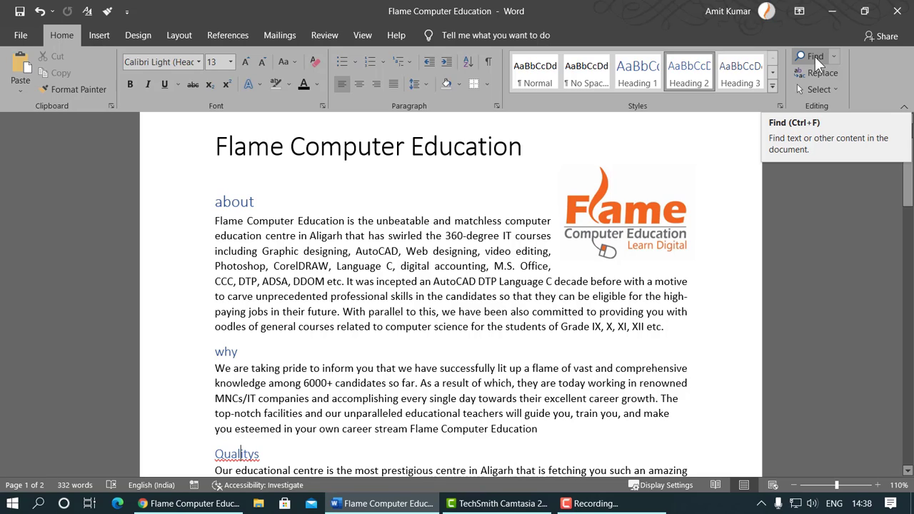
Step: Open the document search with a narrower Navigation pane and search for "has"
{"action": "left_click", "coordinate": [341, 206]}
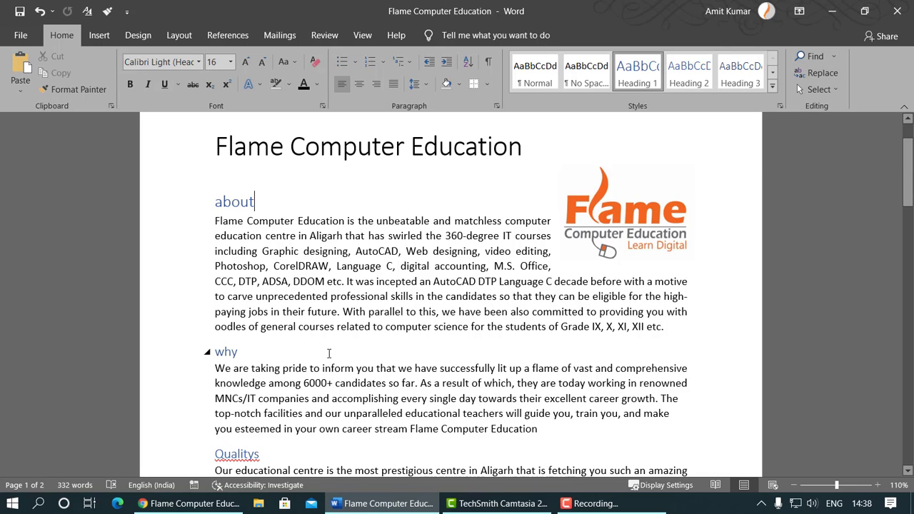
{"action": "left_click", "coordinate": [805, 57]}
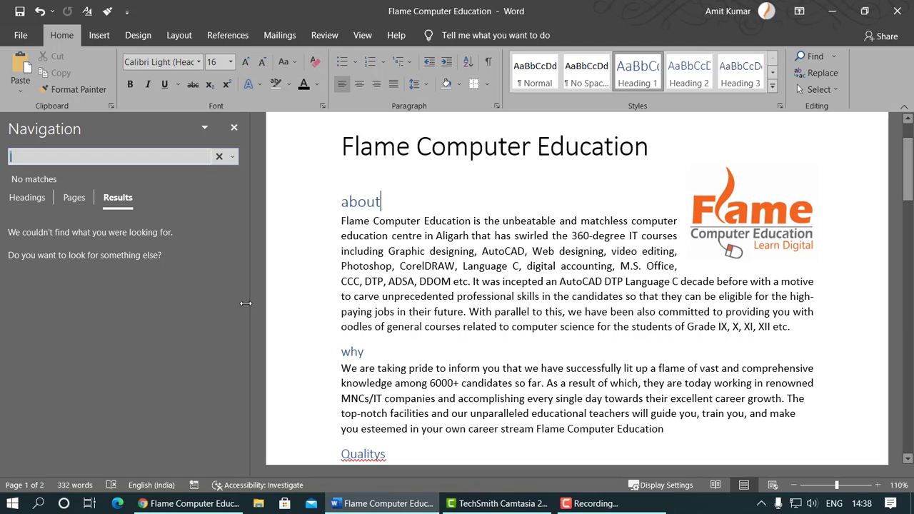
{"action": "left_click_drag", "start_coordinate": [246, 303], "coordinate": [184, 308]}
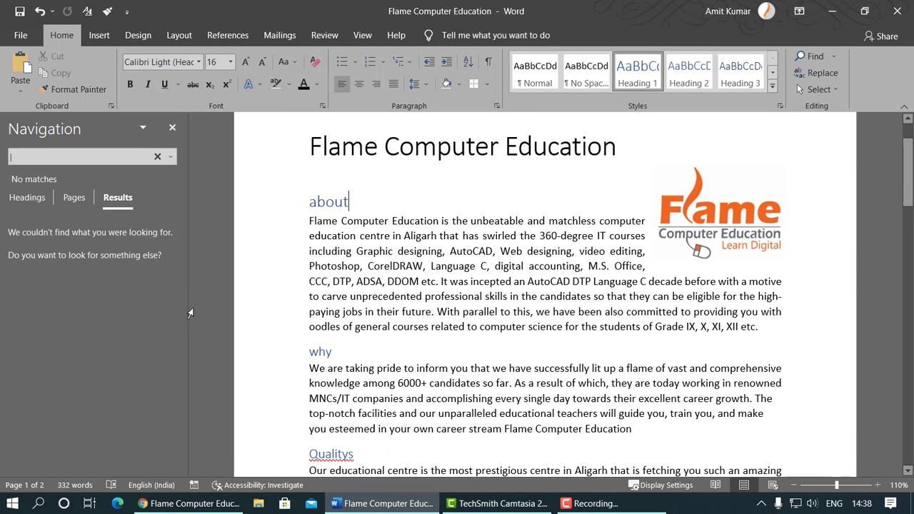
{"action": "left_click", "coordinate": [118, 157]}
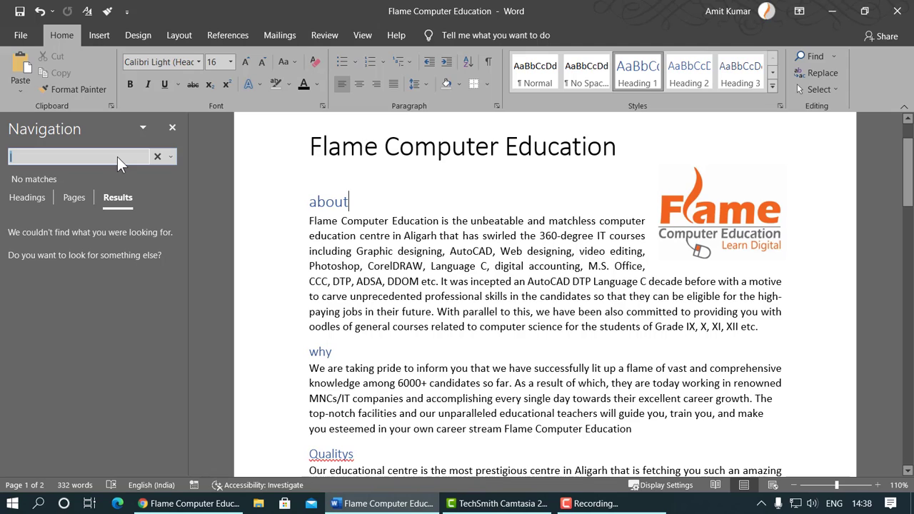
{"action": "type", "text": "has"}
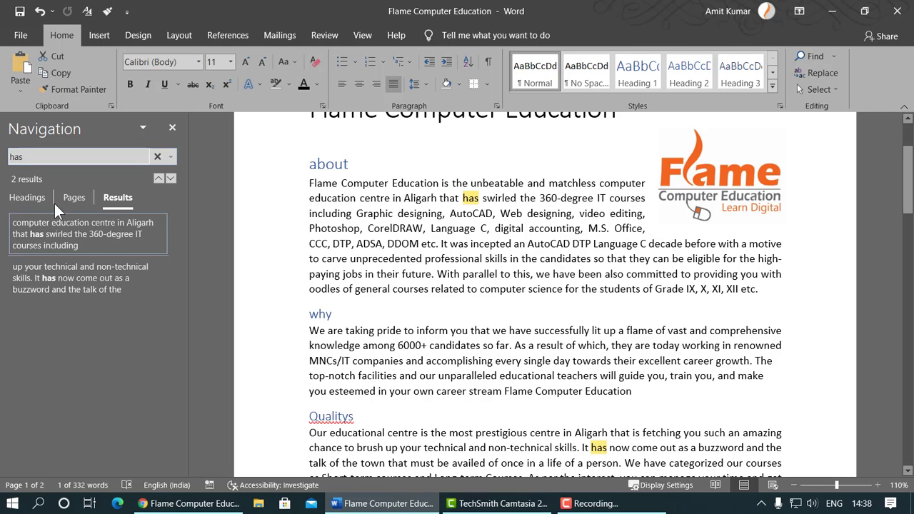
Step: Review the "has" matches by headings, pages and results, visit both occurrences, and close the search
{"action": "left_click", "coordinate": [35, 199]}
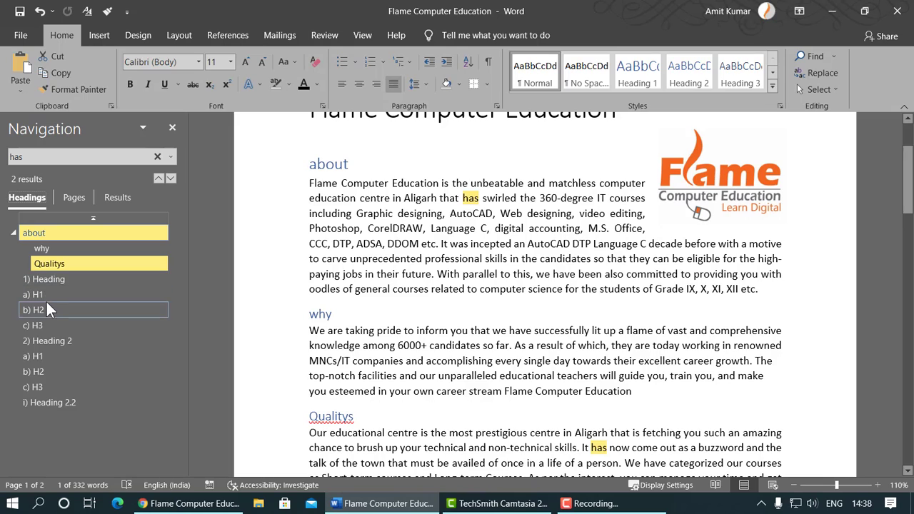
{"action": "left_click", "coordinate": [68, 197]}
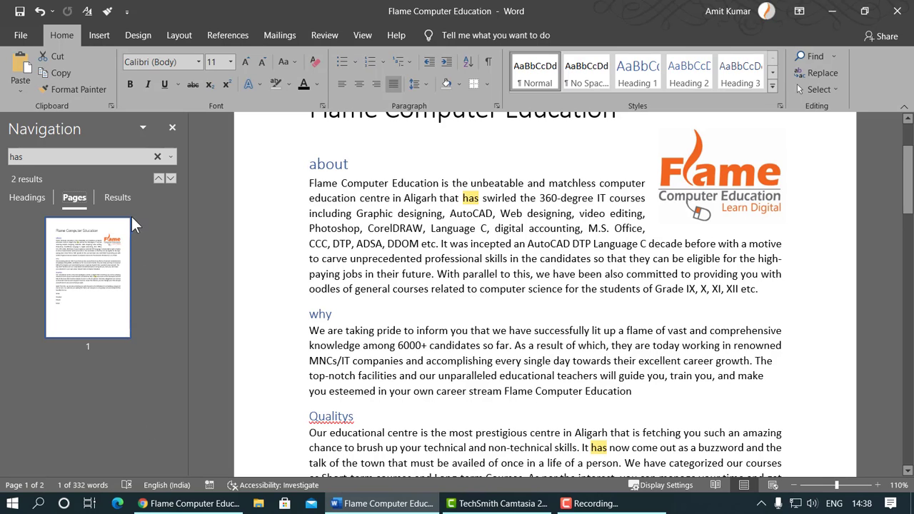
{"action": "left_click", "coordinate": [118, 198]}
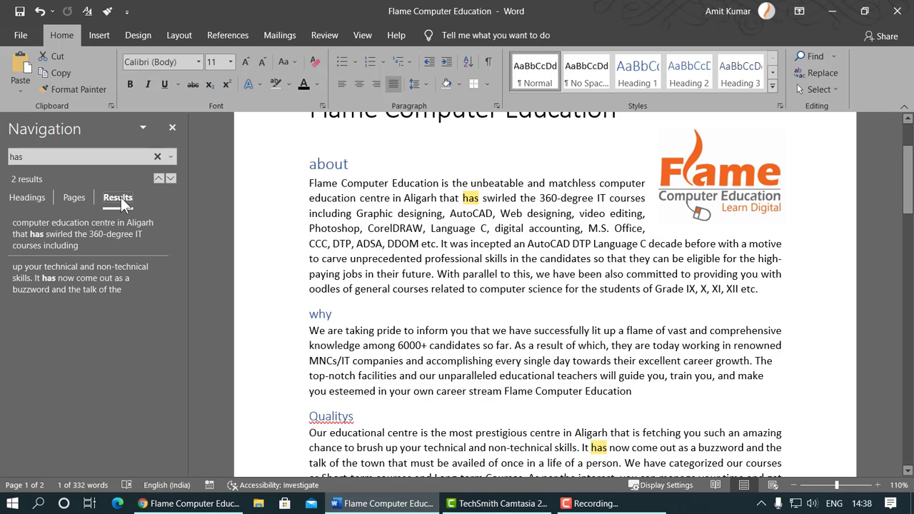
{"action": "left_click", "coordinate": [90, 279]}
{"action": "left_click", "coordinate": [105, 236]}
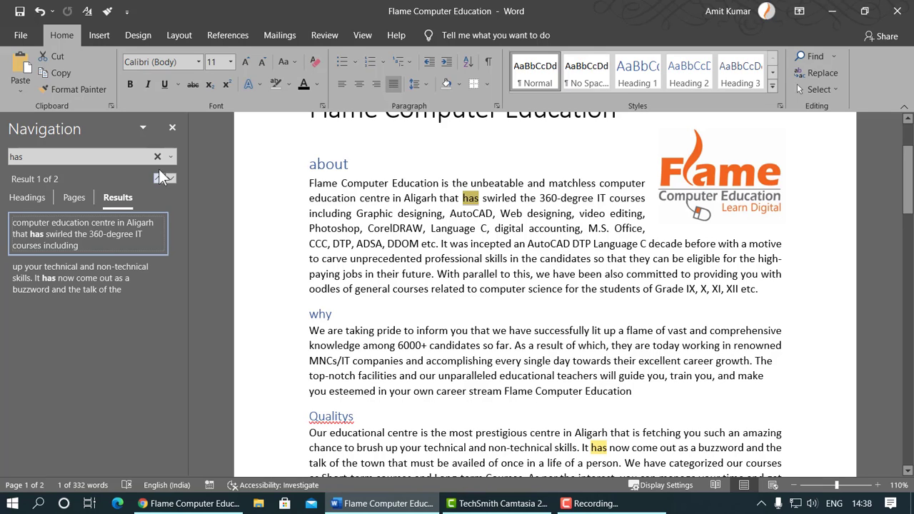
{"action": "left_click", "coordinate": [172, 128]}
{"action": "left_click", "coordinate": [247, 183]}
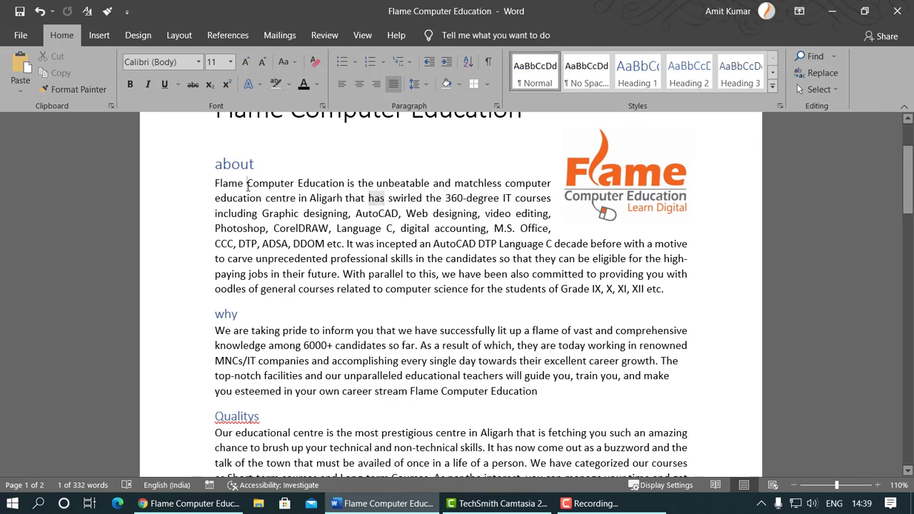
{"action": "left_click", "coordinate": [833, 57]}
{"action": "left_click", "coordinate": [833, 91]}
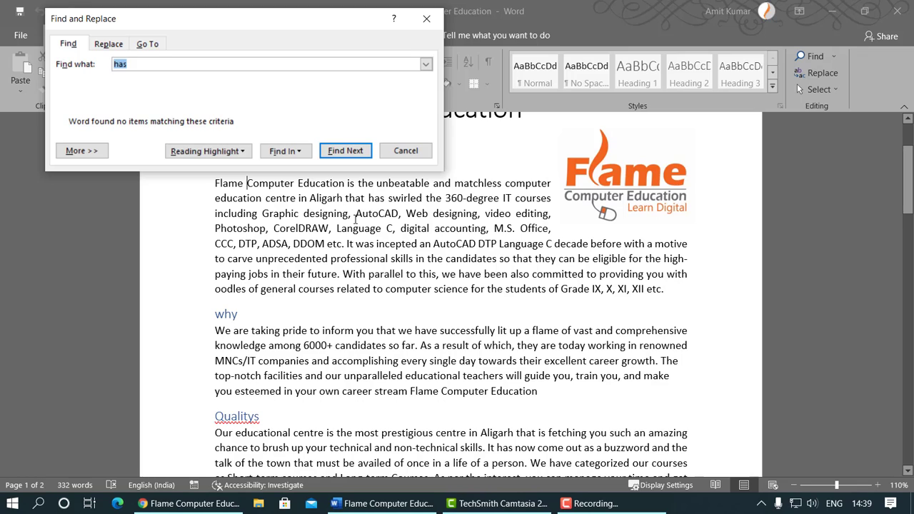
{"action": "left_click", "coordinate": [413, 152]}
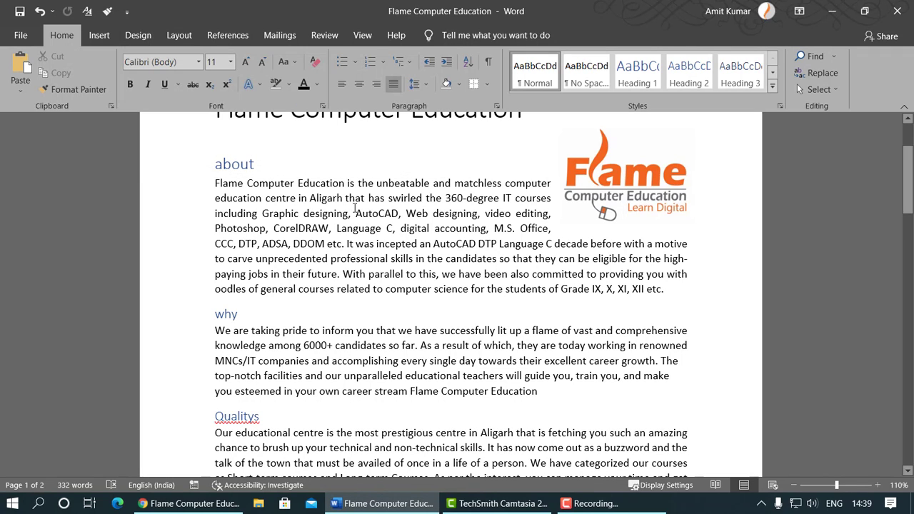
Step: Make the word "that" bold in the first sentences of the "about" and "why" paragraphs
{"action": "double_click", "coordinate": [355, 199]}
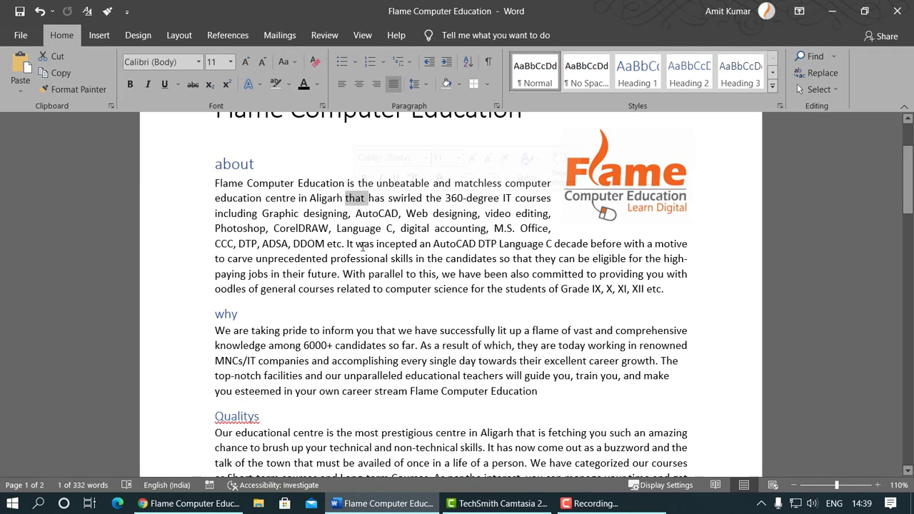
{"action": "key", "text": "ctrl+b"}
{"action": "key", "text": "ctrl+b"}
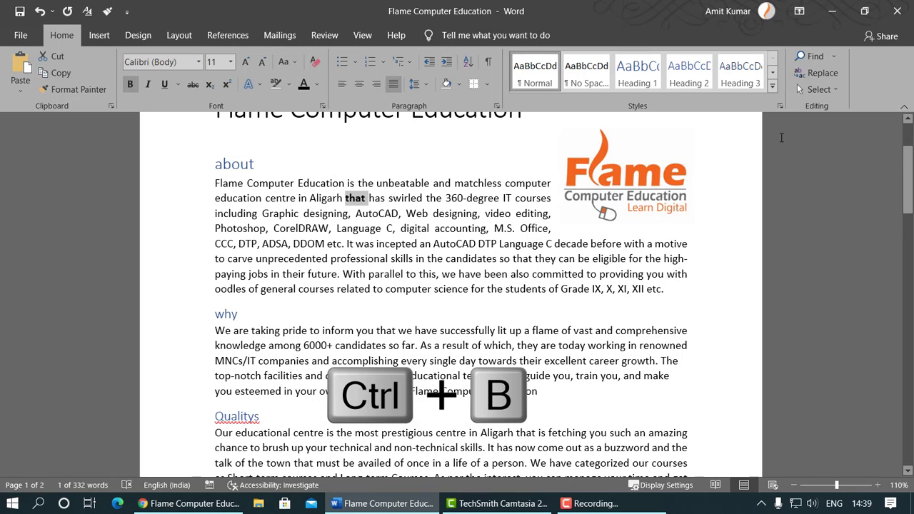
{"action": "scroll", "coordinate": [347, 240], "scroll_direction": "down", "scroll_amount": 1}
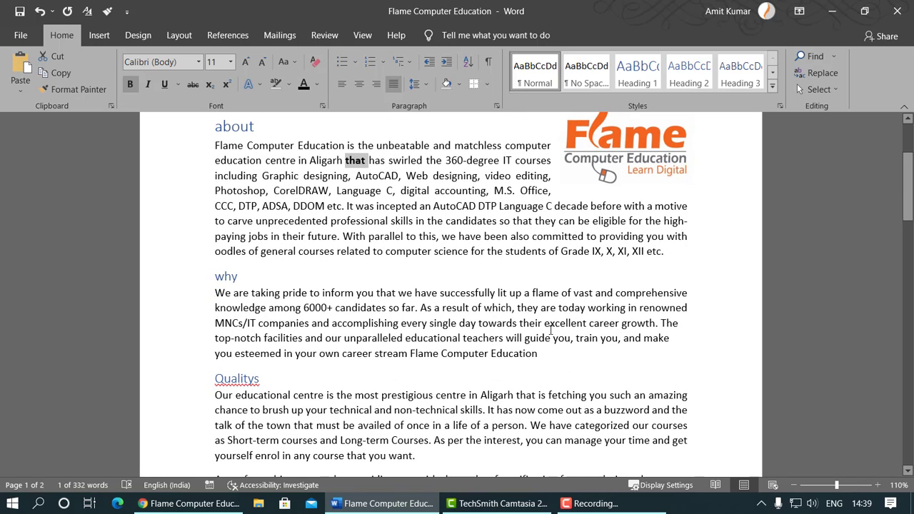
{"action": "double_click", "coordinate": [387, 295]}
{"action": "key", "text": "ctrl+b"}
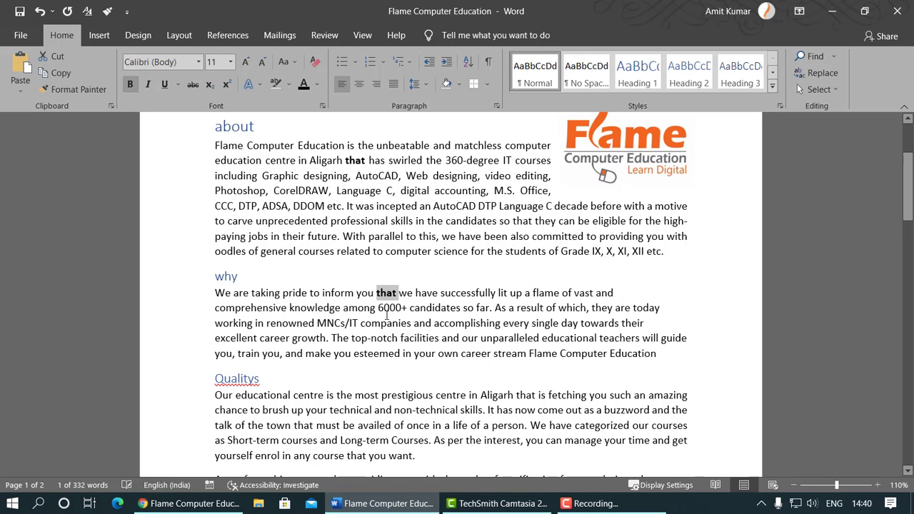
Step: Search for "that", make its occurrence in "any course that you want" bold, and close the search
{"action": "left_click", "coordinate": [833, 56]}
{"action": "left_click", "coordinate": [821, 74]}
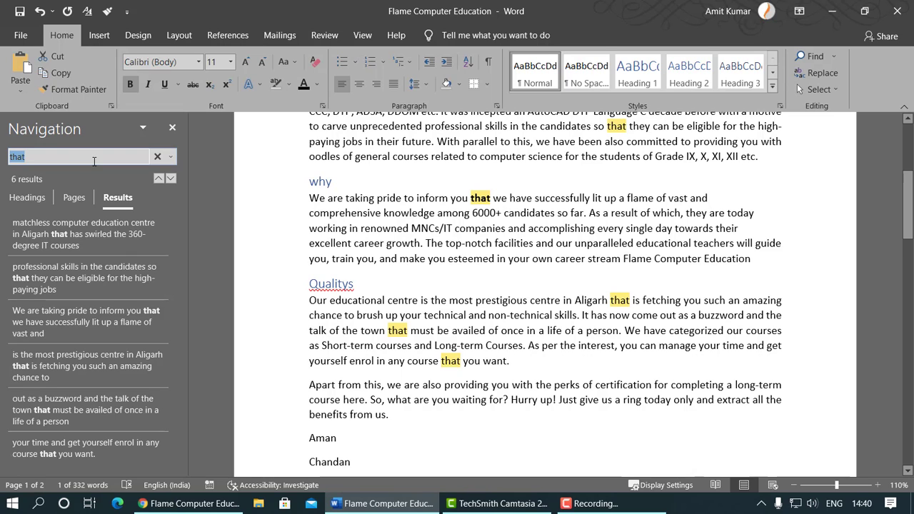
{"action": "double_click", "coordinate": [449, 359]}
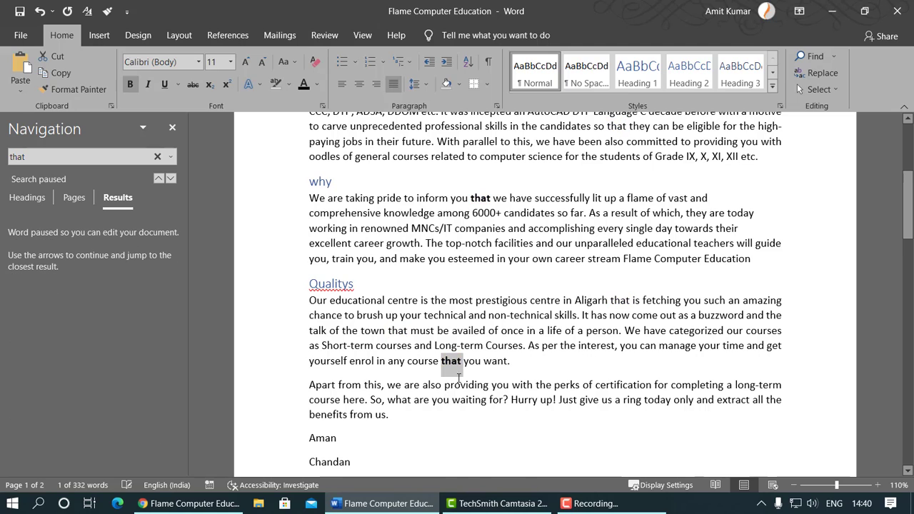
{"action": "scroll", "coordinate": [516, 336], "scroll_direction": "up", "scroll_amount": 1}
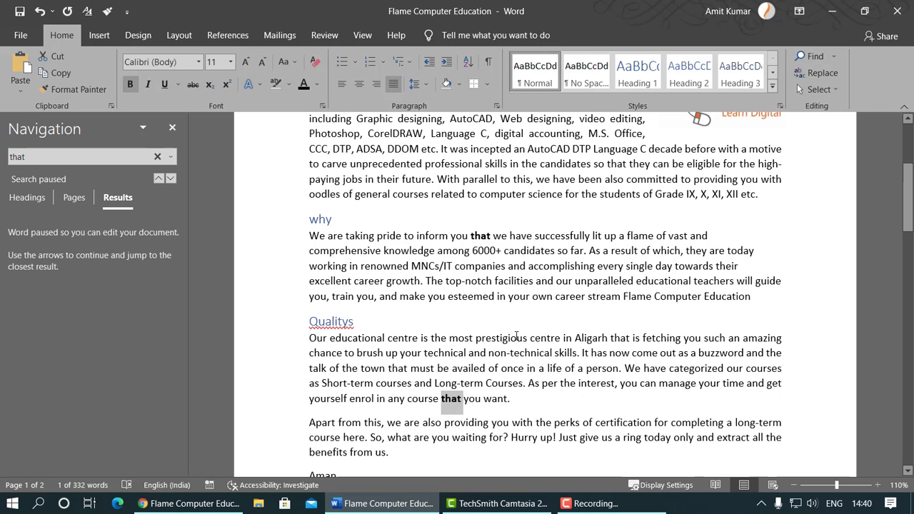
{"action": "left_click", "coordinate": [158, 157]}
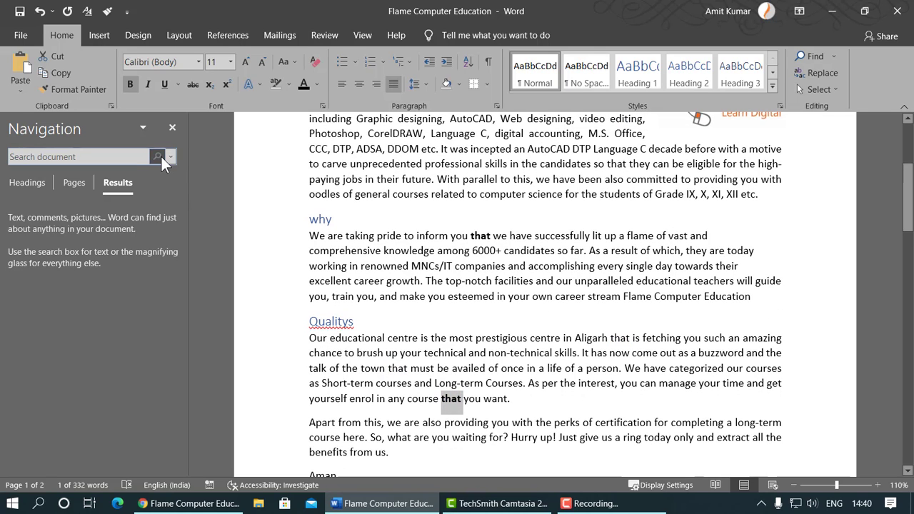
{"action": "scroll", "coordinate": [482, 300], "scroll_direction": "up", "scroll_amount": 2}
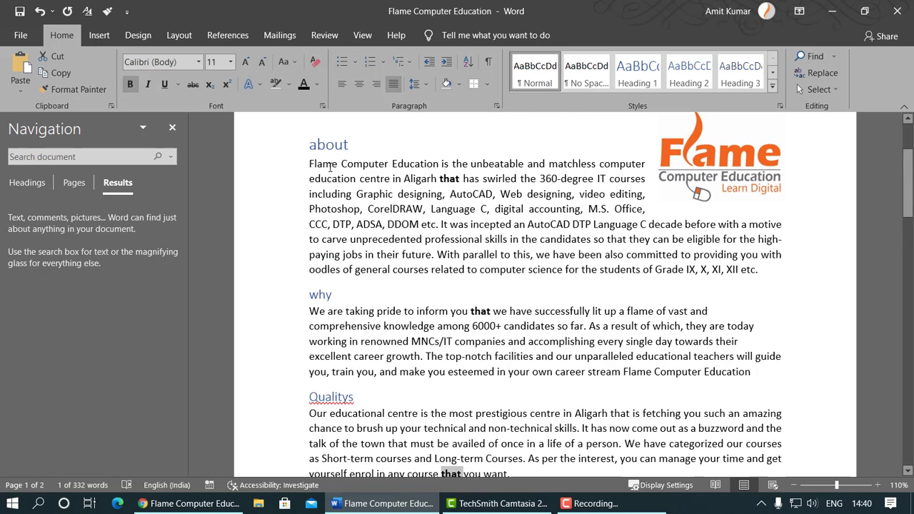
{"action": "left_click", "coordinate": [172, 127]}
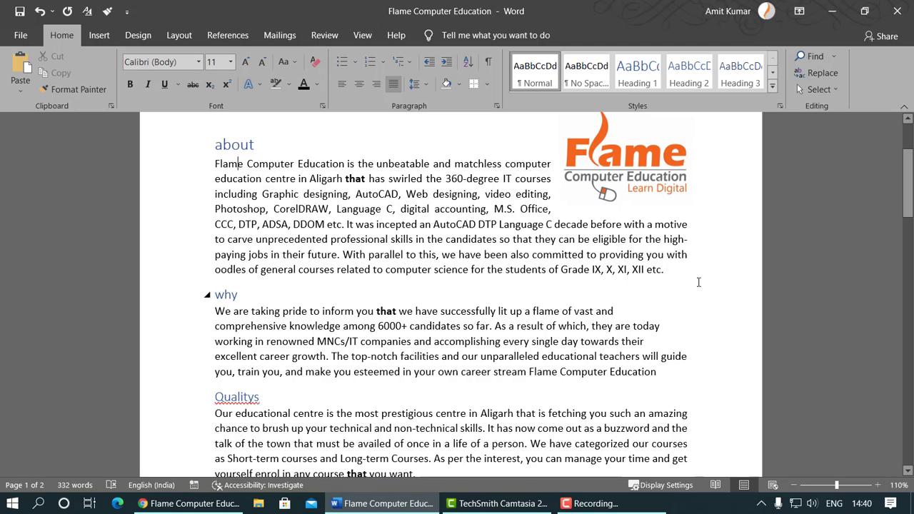
Step: Set up an Advanced Find for "that" restricted to text in the Bold font style
{"action": "left_click", "coordinate": [835, 53]}
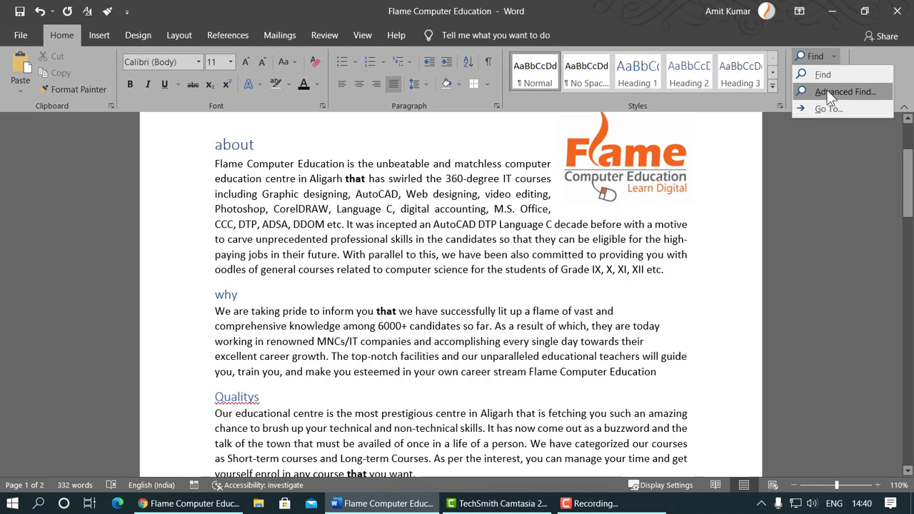
{"action": "left_click", "coordinate": [826, 89]}
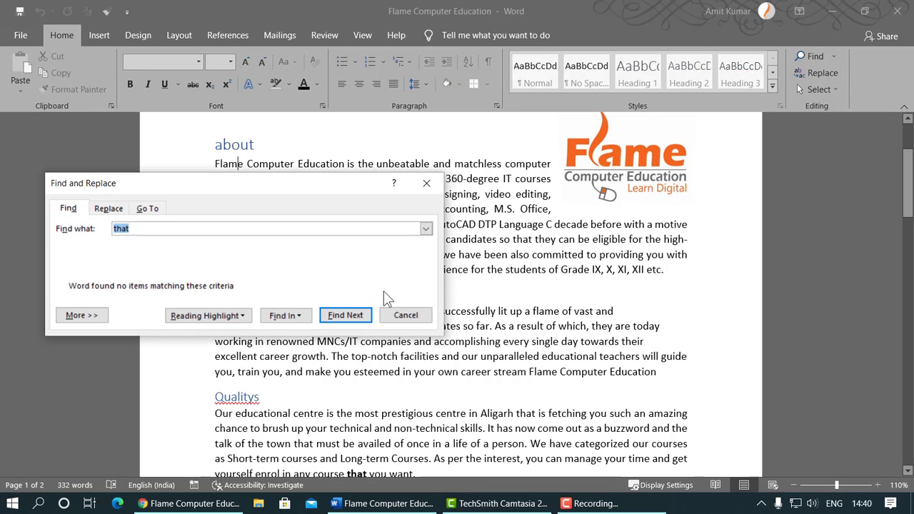
{"action": "left_click", "coordinate": [104, 317]}
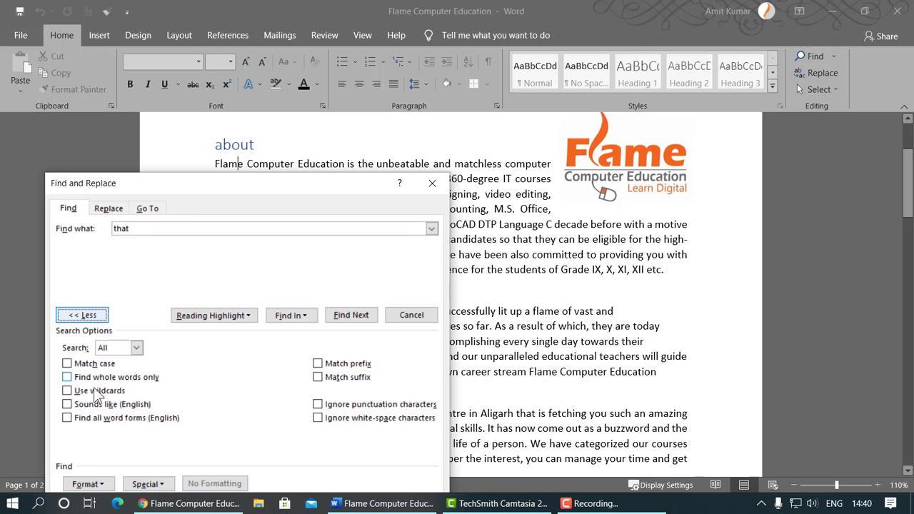
{"action": "left_click", "coordinate": [92, 485]}
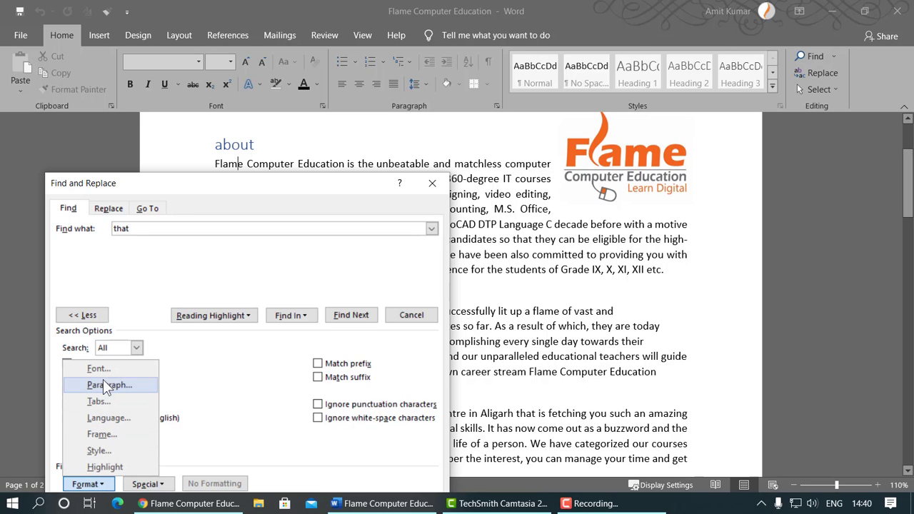
{"action": "left_click", "coordinate": [103, 370]}
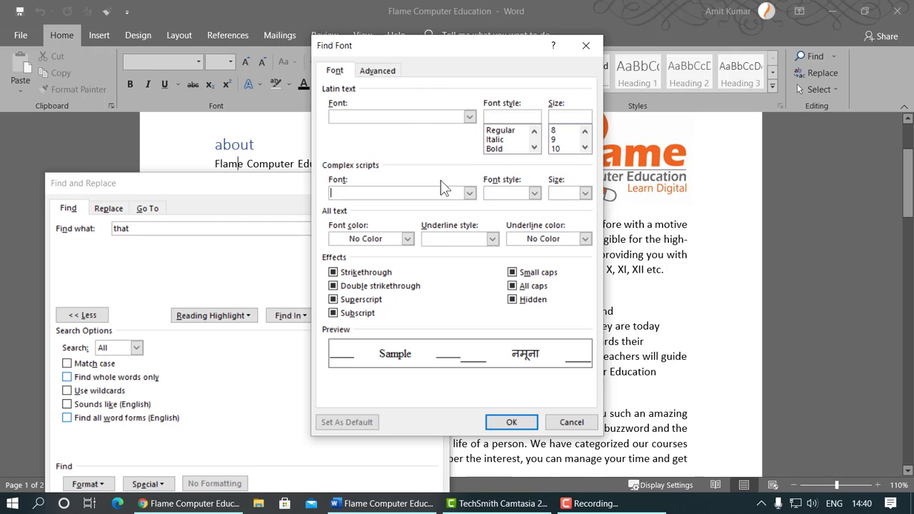
{"action": "left_click", "coordinate": [500, 148]}
{"action": "left_click", "coordinate": [511, 422]}
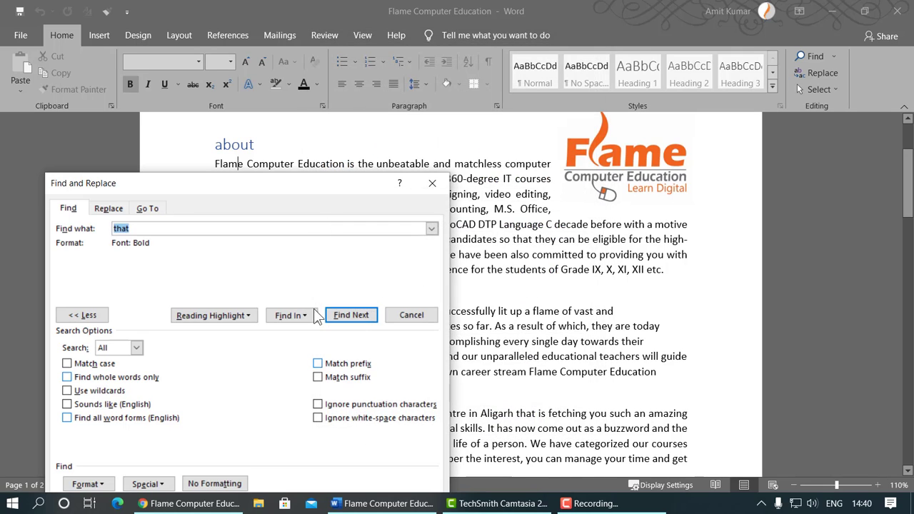
Step: Step through the bold occurrences of "that" with the dialog moved clear of the text, and close Find and Replace
{"action": "left_click_drag", "start_coordinate": [327, 184], "coordinate": [702, 80]}
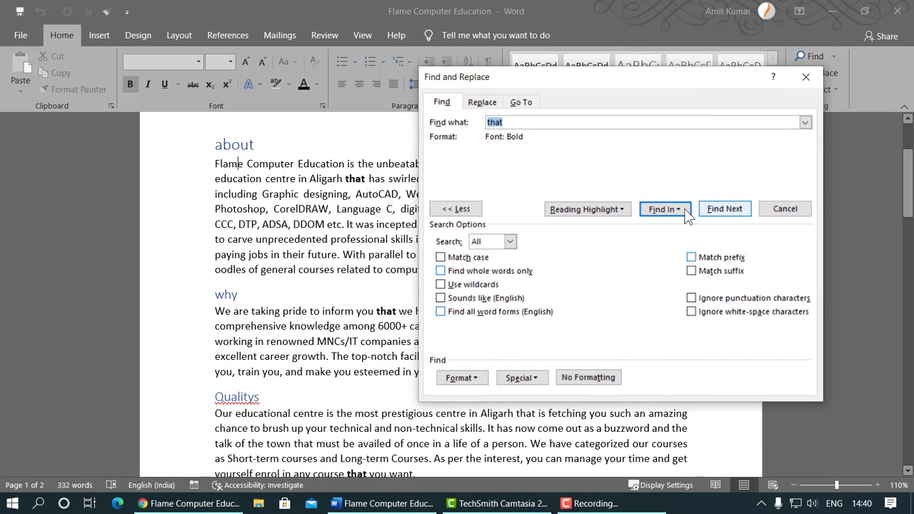
{"action": "left_click", "coordinate": [712, 208]}
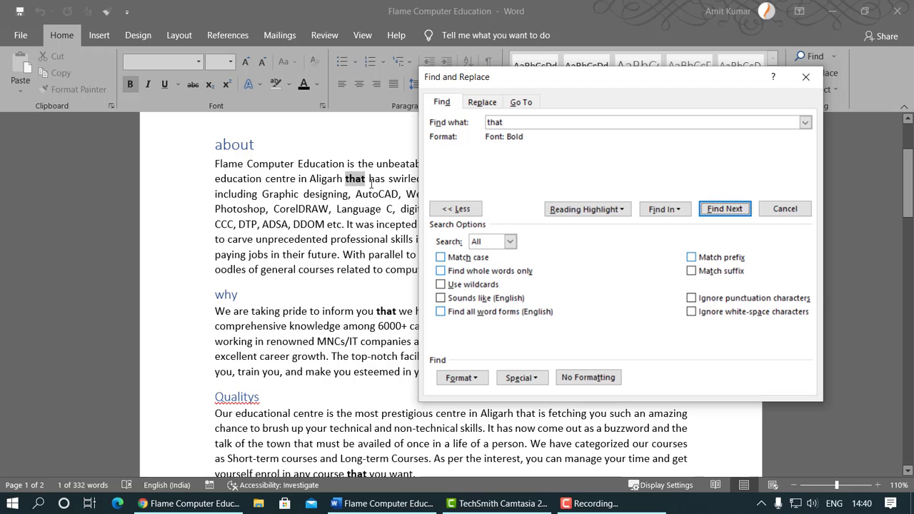
{"action": "left_click", "coordinate": [706, 209]}
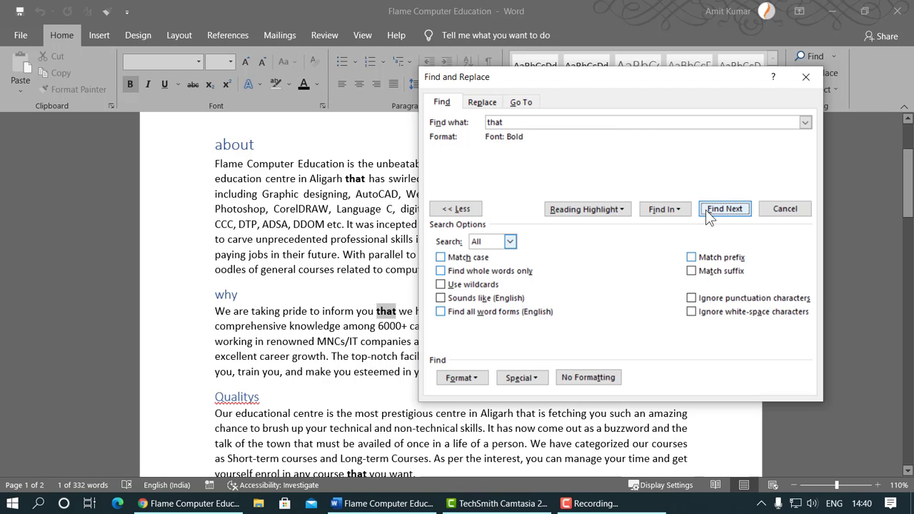
{"action": "left_click_drag", "start_coordinate": [560, 81], "coordinate": [674, 79]}
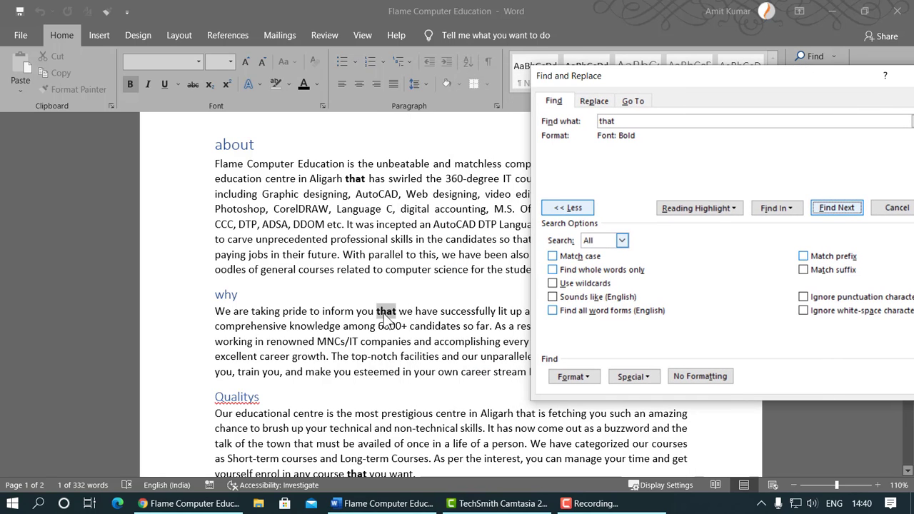
{"action": "left_click", "coordinate": [830, 208]}
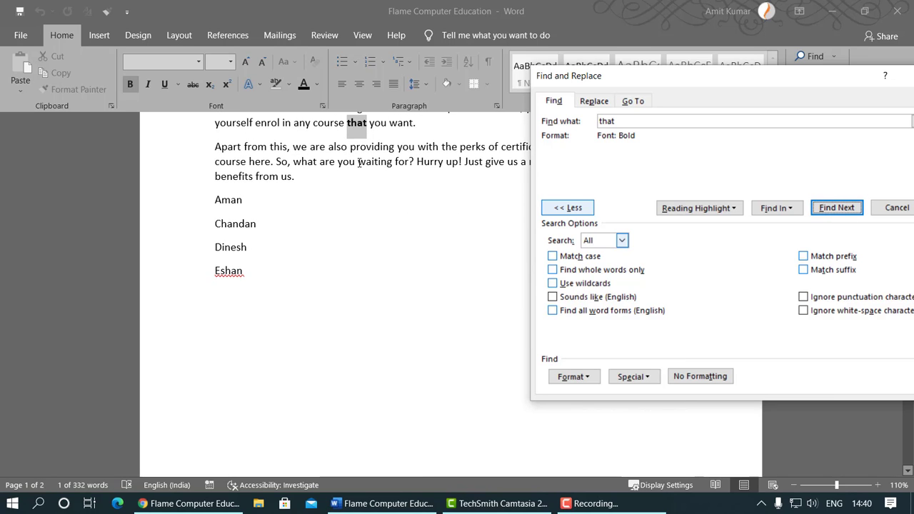
{"action": "left_click_drag", "start_coordinate": [640, 80], "coordinate": [264, 188]}
{"action": "left_click", "coordinate": [544, 187]}
{"action": "scroll", "coordinate": [453, 272], "scroll_direction": "up", "scroll_amount": 5}
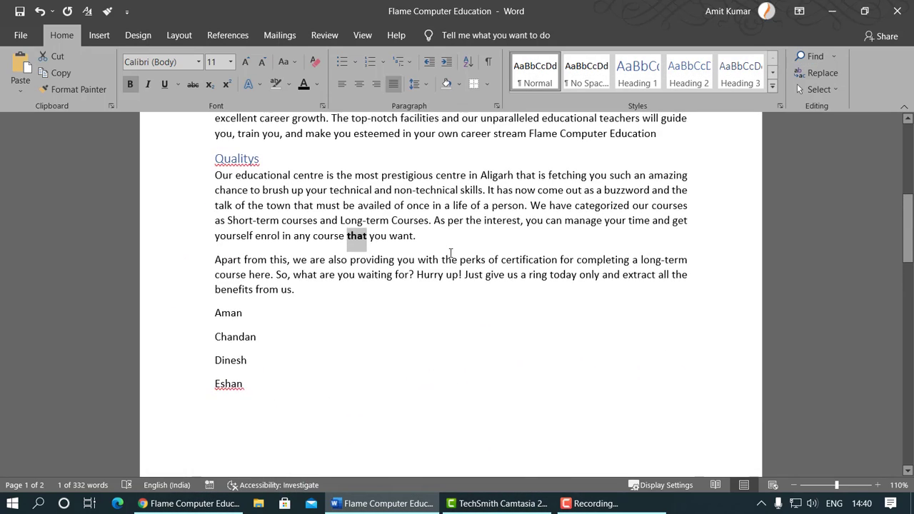
{"action": "scroll", "coordinate": [456, 288], "scroll_direction": "up", "scroll_amount": 1}
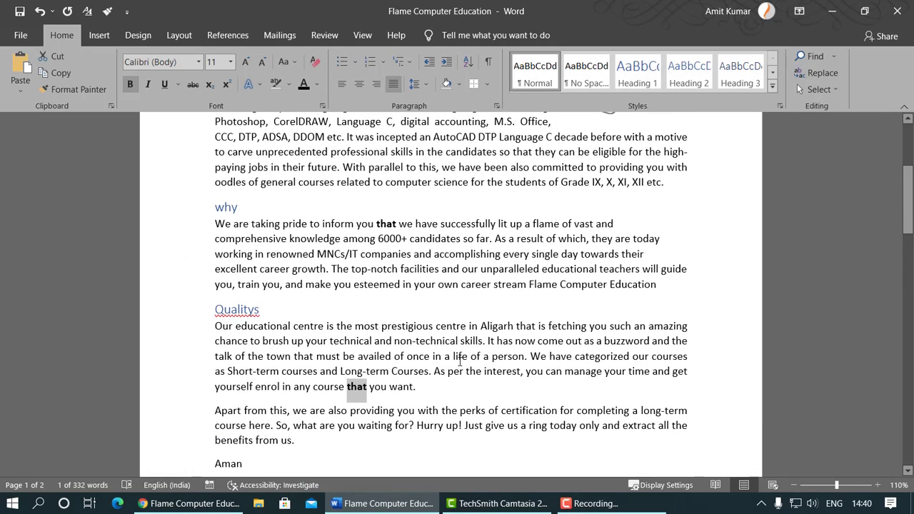
Step: Review the occurrences of "that" in the Navigation pane's search results and close the pane
{"action": "scroll", "coordinate": [459, 362], "scroll_direction": "up", "scroll_amount": 1}
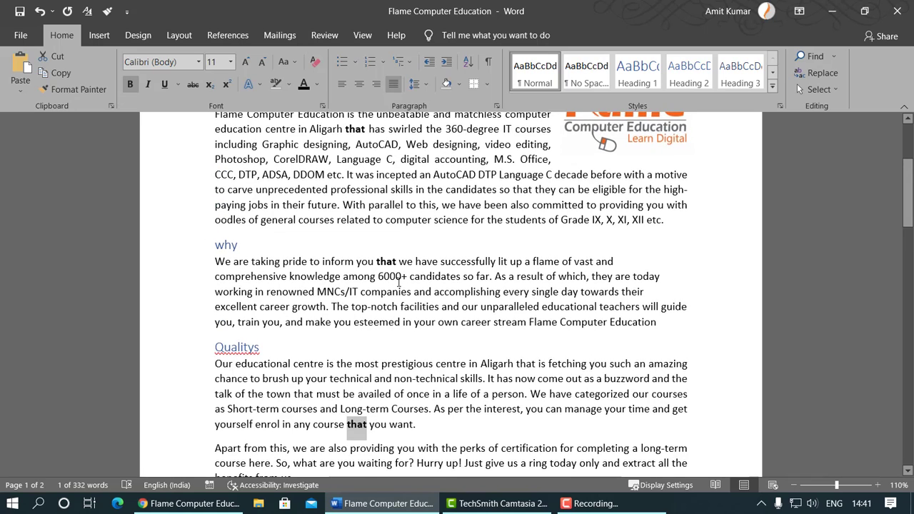
{"action": "scroll", "coordinate": [399, 283], "scroll_direction": "up", "scroll_amount": 1}
{"action": "left_click", "coordinate": [239, 152]}
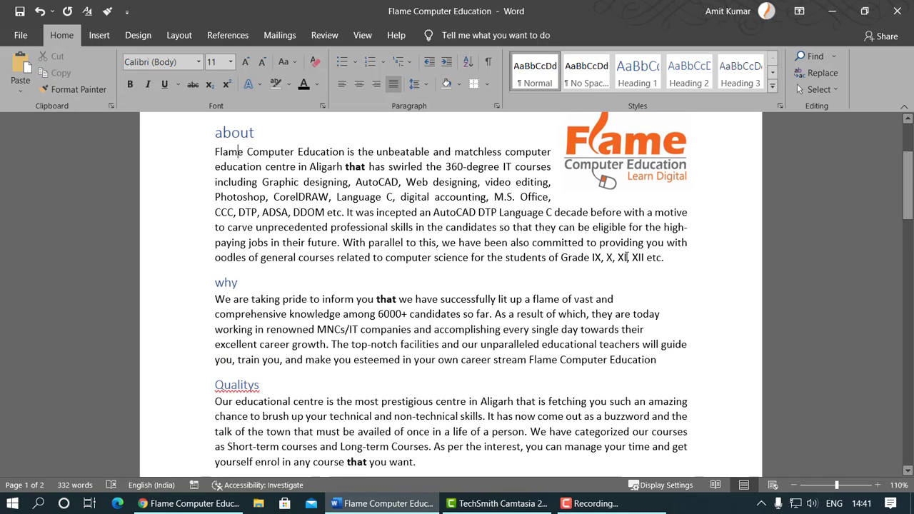
{"action": "left_click", "coordinate": [811, 55]}
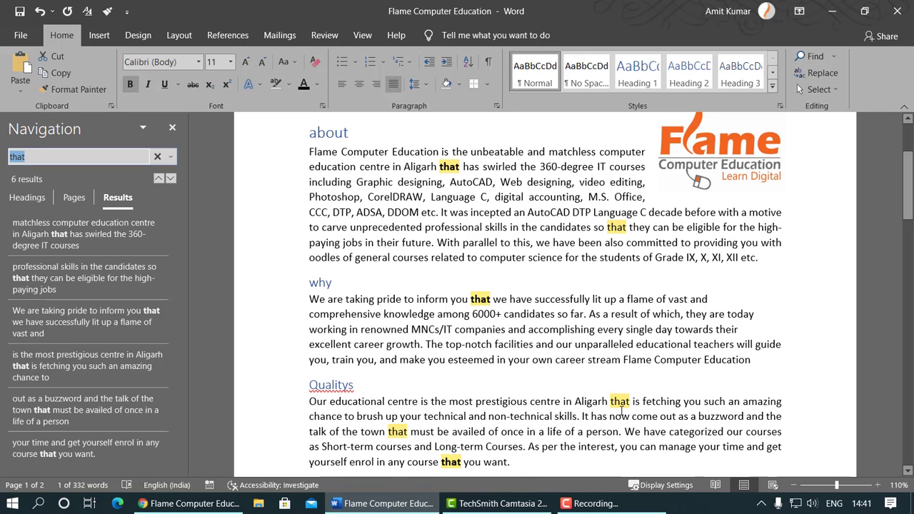
{"action": "left_click", "coordinate": [172, 127]}
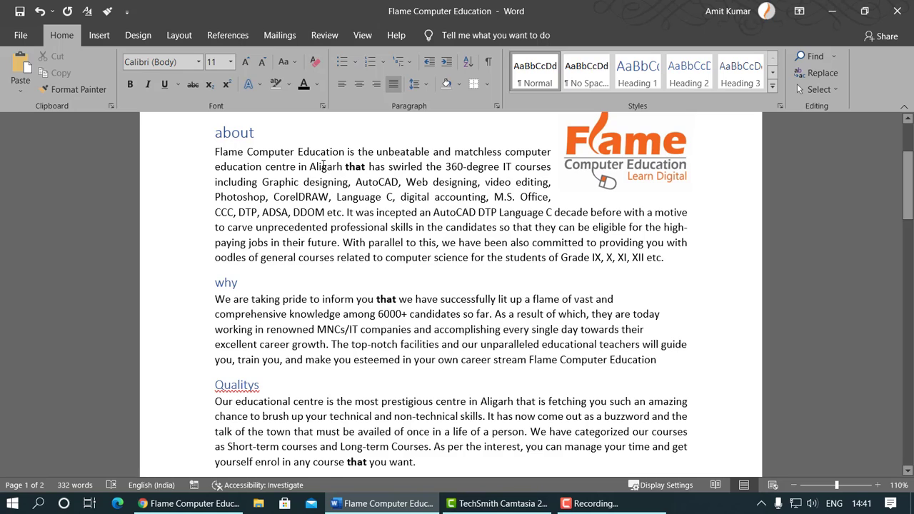
Step: Use Go To to jump to line 20 of the document and close the dialog
{"action": "left_click_drag", "start_coordinate": [323, 165], "coordinate": [421, 462]}
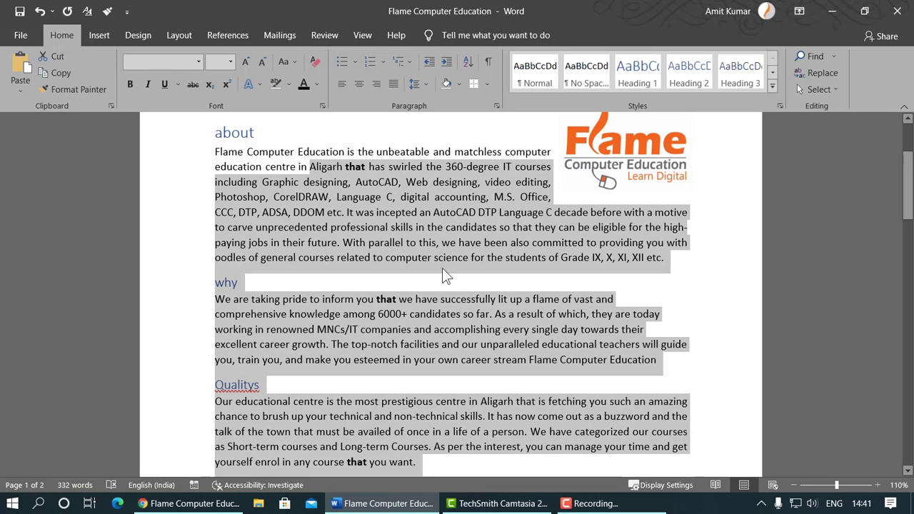
{"action": "left_click", "coordinate": [439, 227]}
{"action": "left_click", "coordinate": [833, 49]}
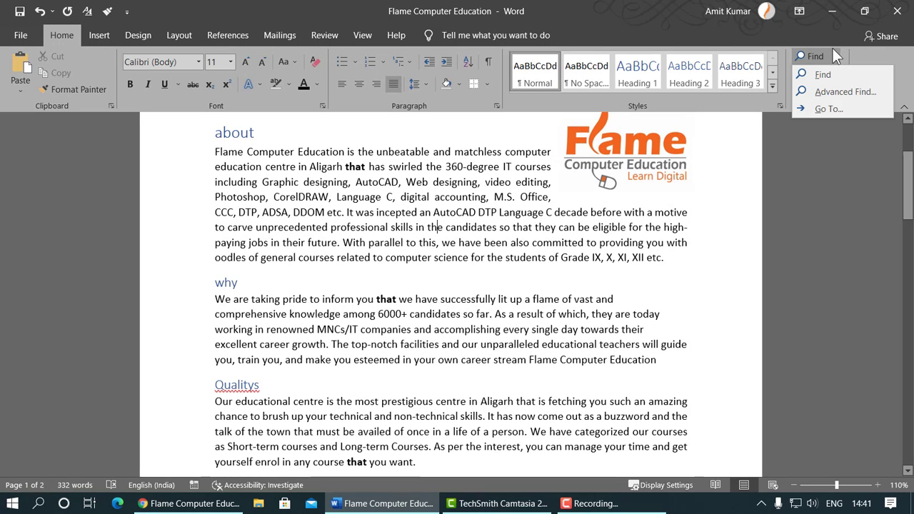
{"action": "left_click", "coordinate": [833, 108]}
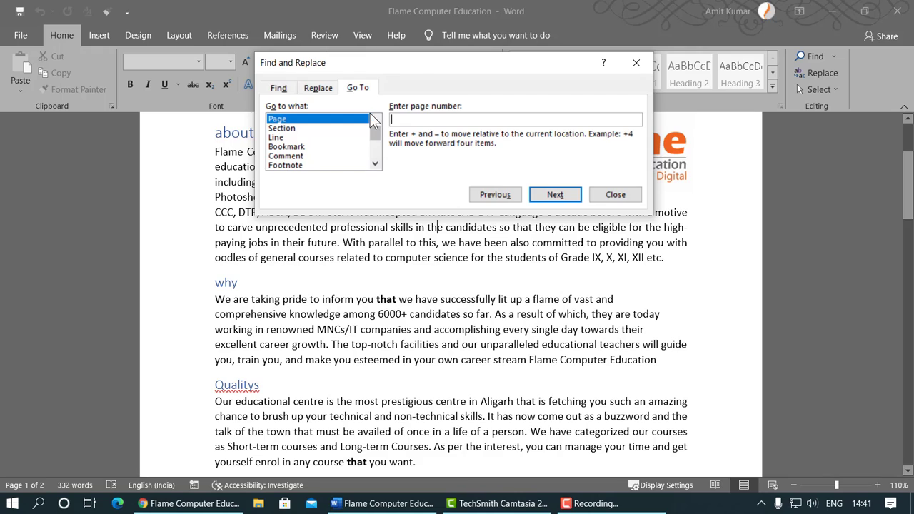
{"action": "left_click_drag", "start_coordinate": [414, 71], "coordinate": [550, 95]}
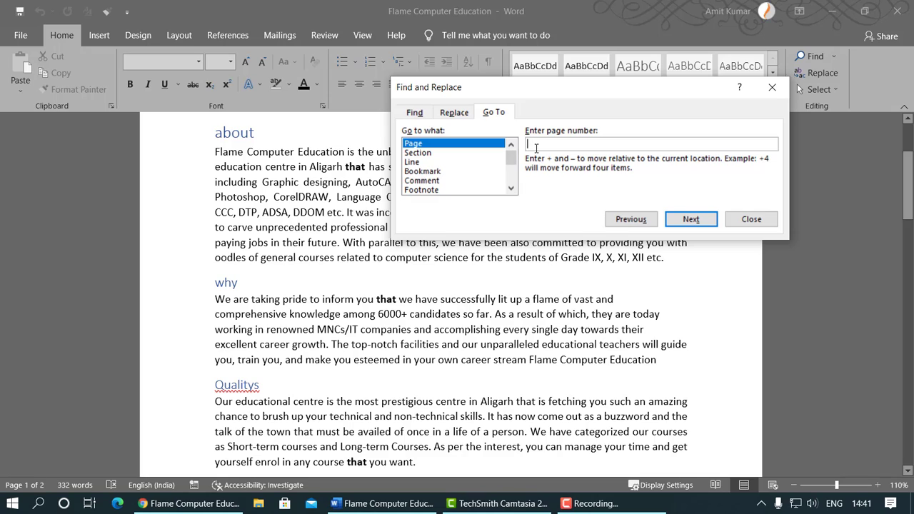
{"action": "left_click", "coordinate": [420, 163]}
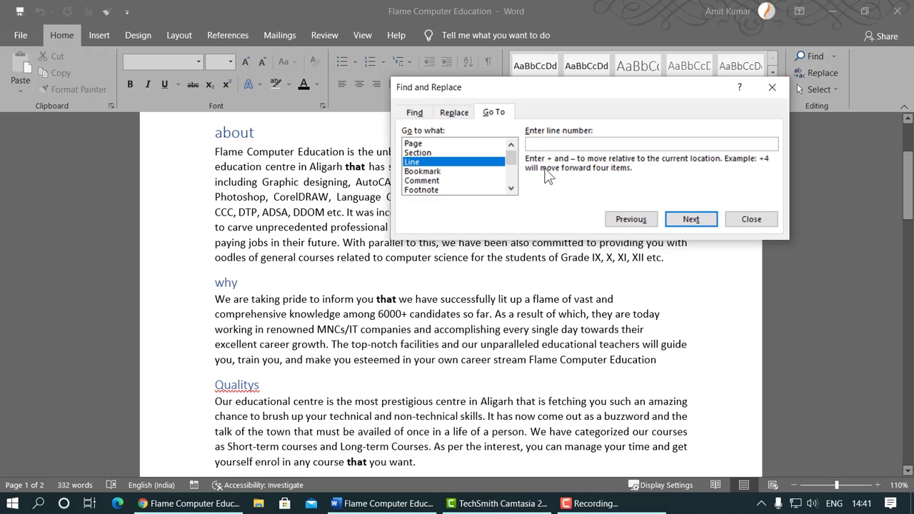
{"action": "type", "text": "20"}
{"action": "left_click", "coordinate": [705, 227]}
{"action": "left_click", "coordinate": [735, 221]}
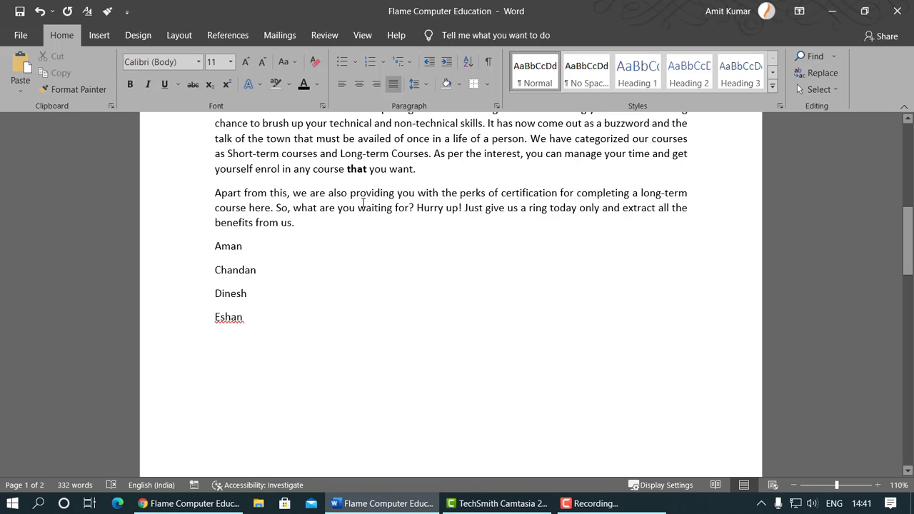
Step: Set up a replacement of "that" with "This", find the next occurrence, and close Find and Replace
{"action": "scroll", "coordinate": [363, 203], "scroll_direction": "up", "scroll_amount": 8}
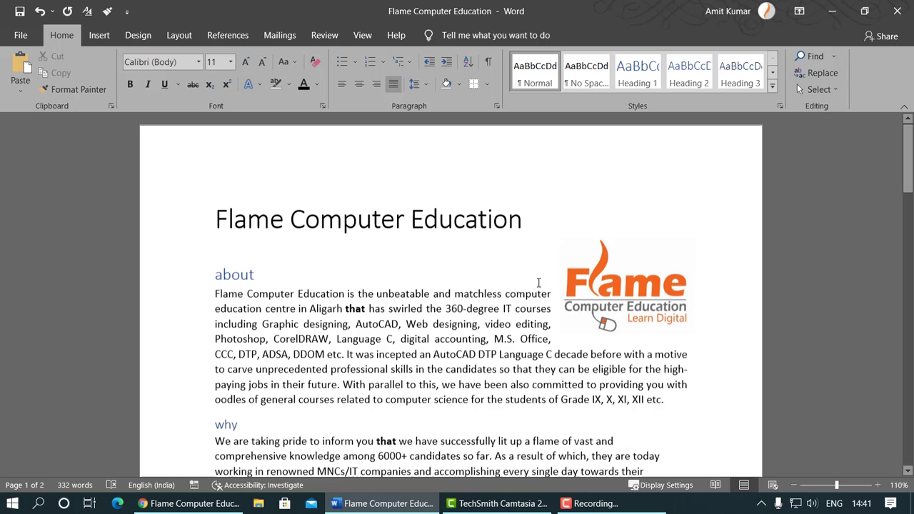
{"action": "left_click", "coordinate": [821, 74]}
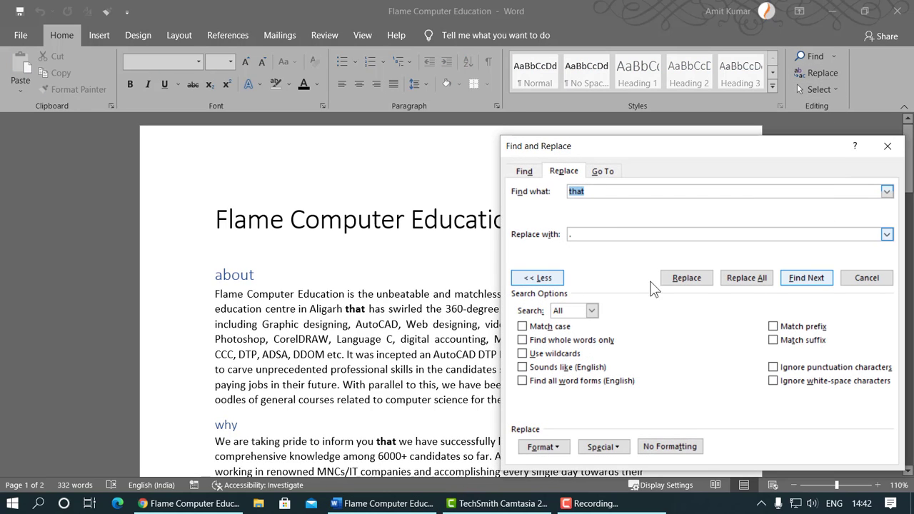
{"action": "left_click", "coordinate": [550, 279]}
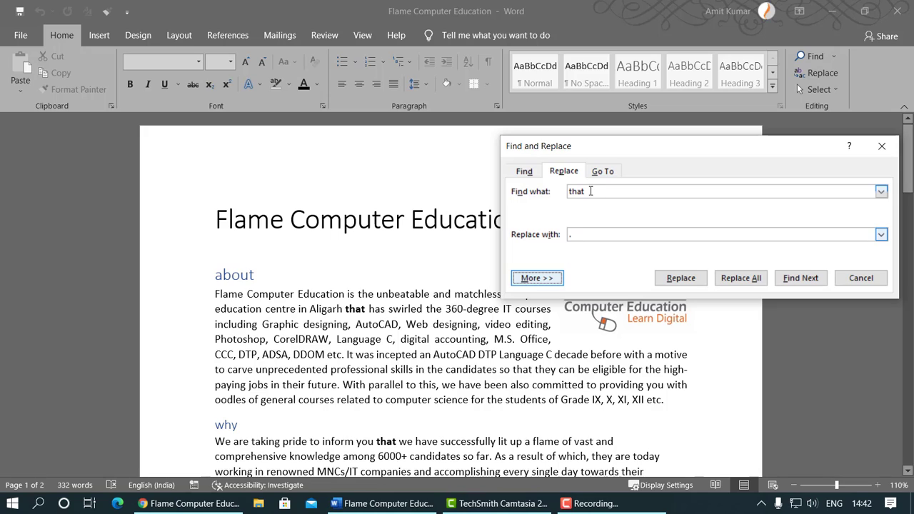
{"action": "left_click", "coordinate": [590, 191]}
{"action": "left_click", "coordinate": [592, 239]}
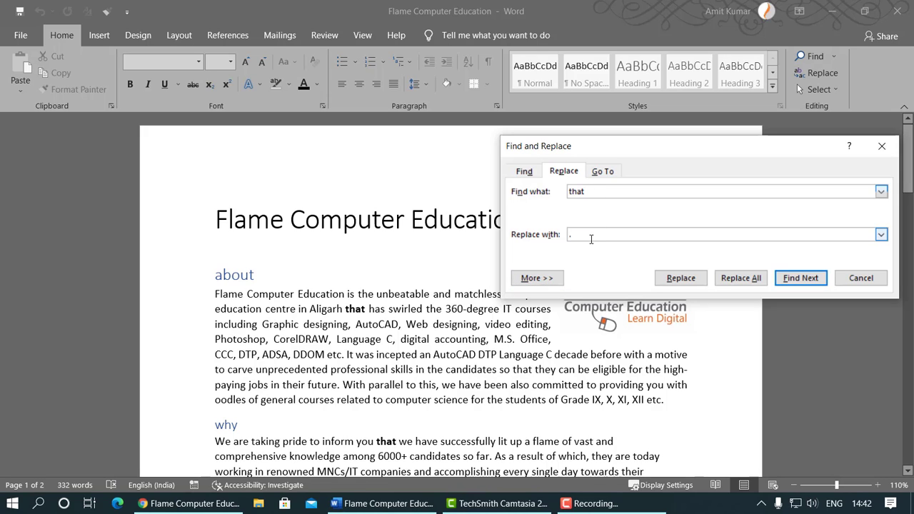
{"action": "type", "text": "This"}
{"action": "left_click", "coordinate": [800, 278]}
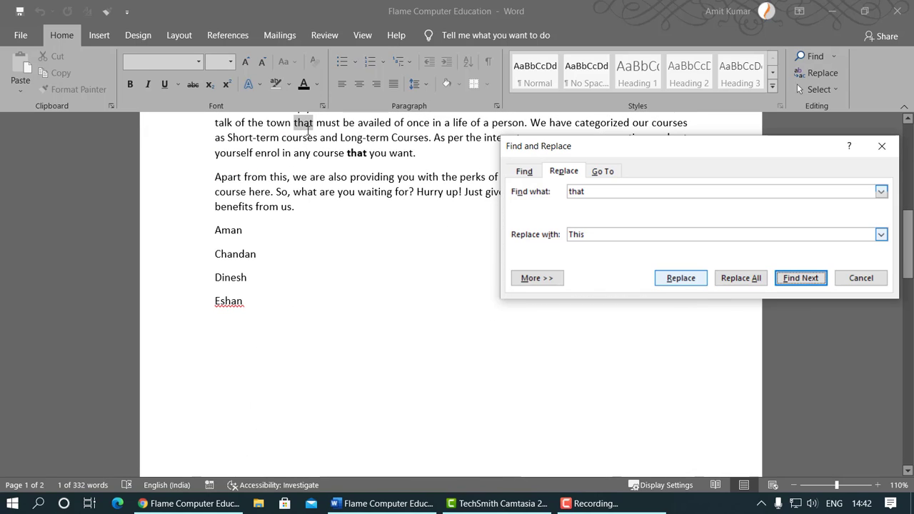
{"action": "left_click", "coordinate": [885, 147]}
Step: Starting from the document's beginning, replace "that" with "This" in the first sentences of "about" and "why", skipping the occurrence in "so that they"
{"action": "scroll", "coordinate": [240, 233], "scroll_direction": "up", "scroll_amount": 3}
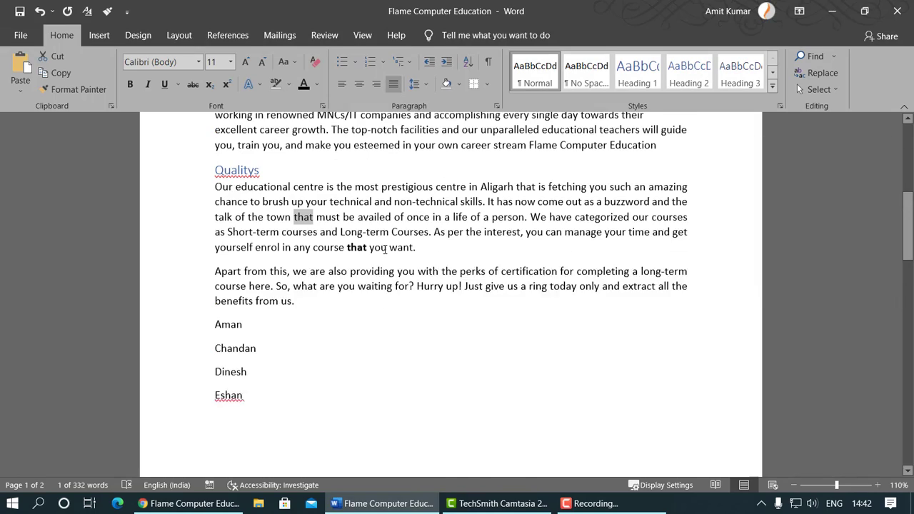
{"action": "scroll", "coordinate": [220, 215], "scroll_direction": "up", "scroll_amount": 9}
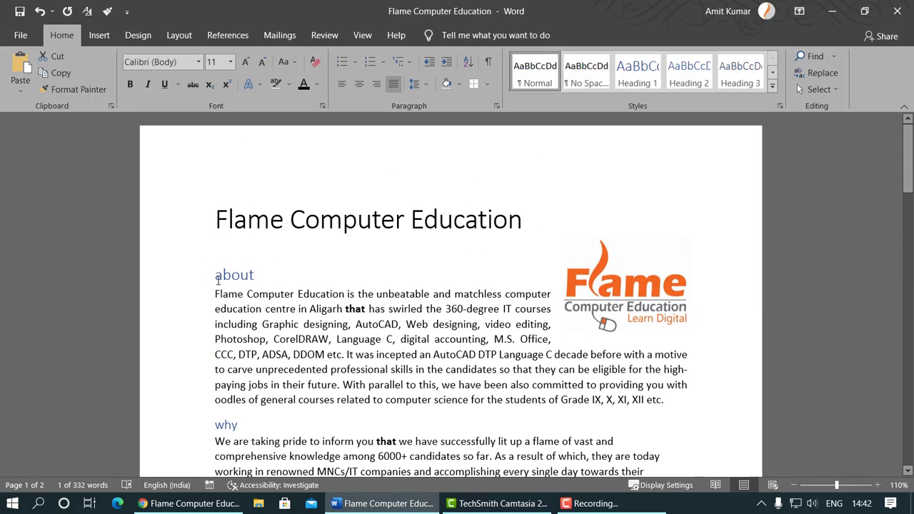
{"action": "key", "text": "ctrl+Home"}
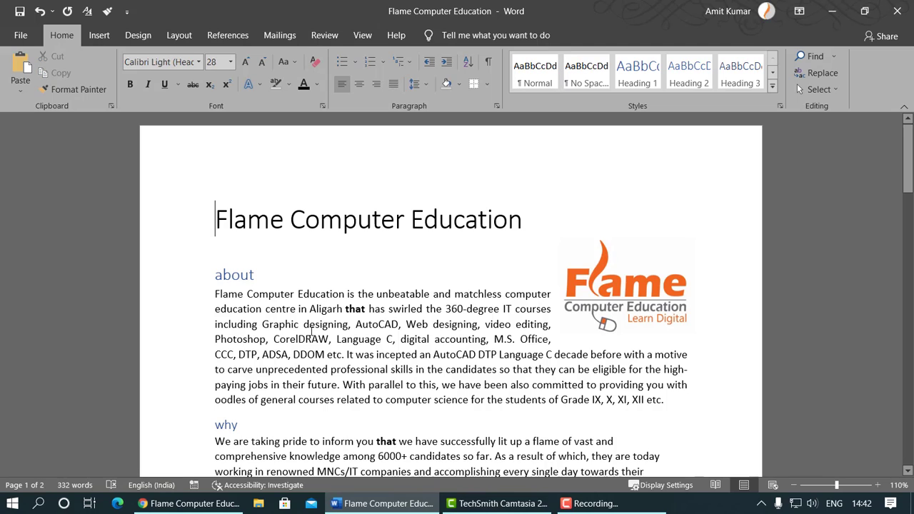
{"action": "left_click", "coordinate": [829, 71]}
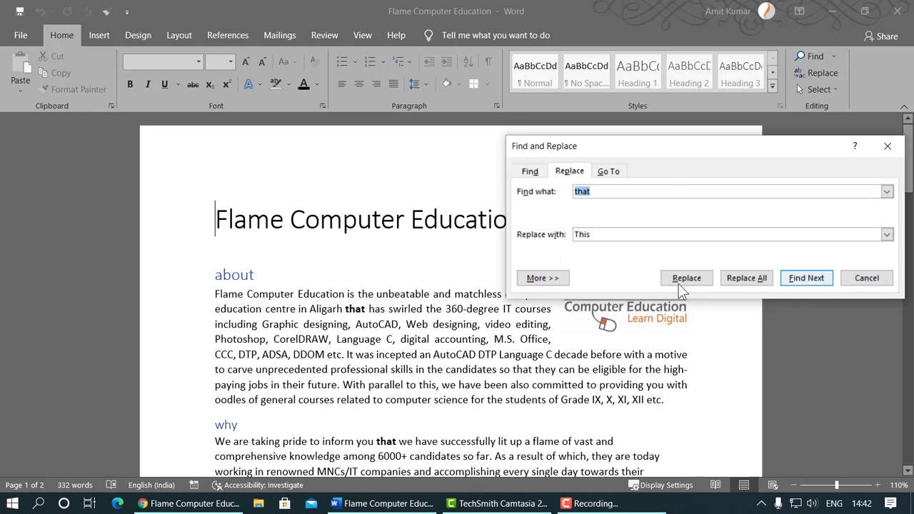
{"action": "left_click", "coordinate": [788, 277]}
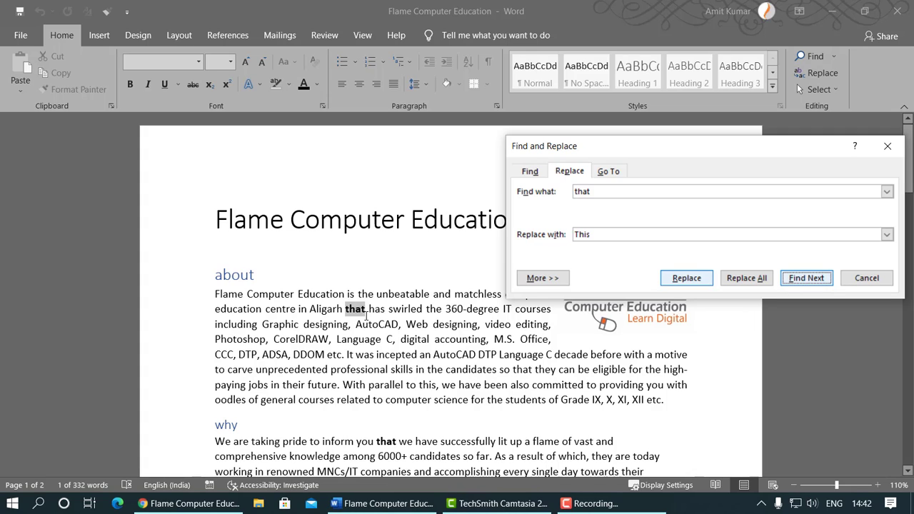
{"action": "left_click", "coordinate": [690, 281]}
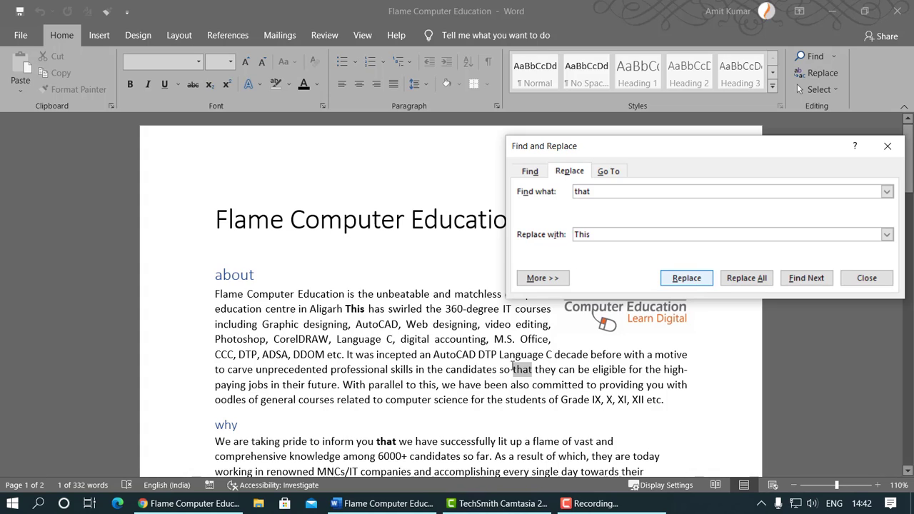
{"action": "left_click", "coordinate": [798, 284]}
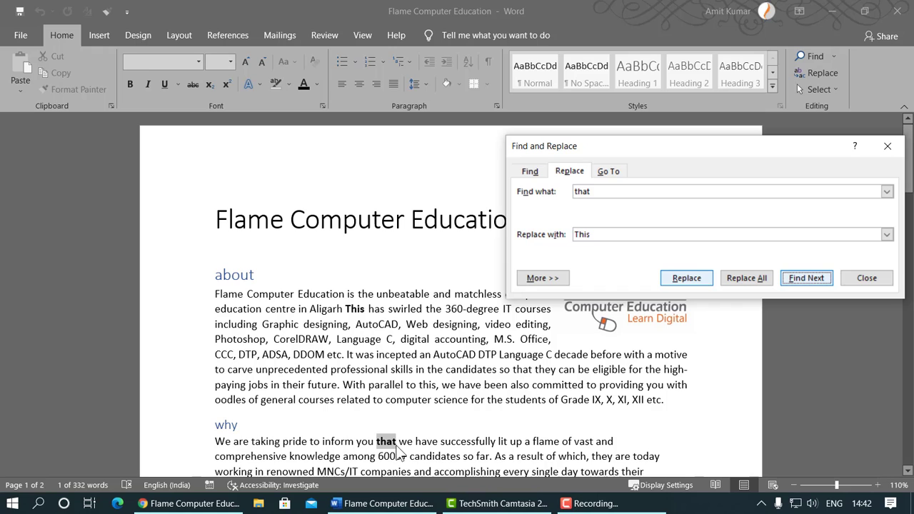
{"action": "left_click", "coordinate": [684, 279]}
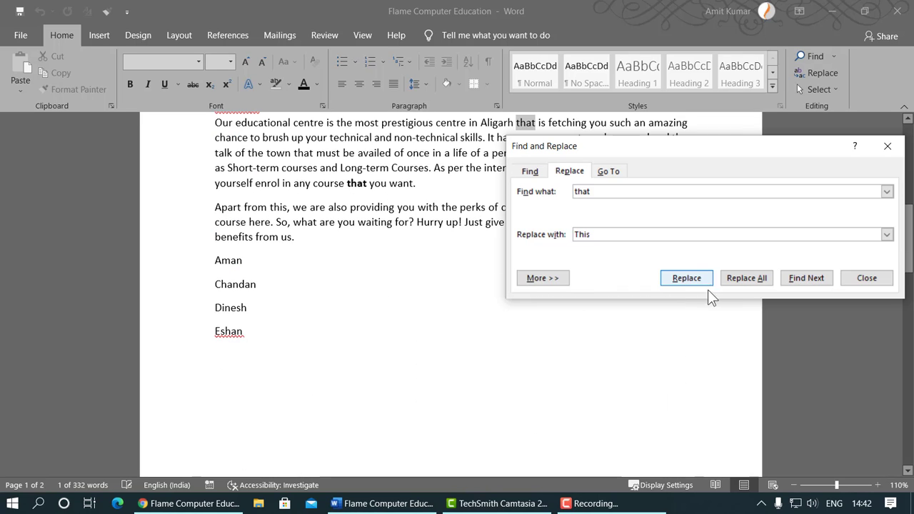
Step: Replace all remaining occurrences of "that" with "This" and close Find and Replace
{"action": "left_click", "coordinate": [761, 279]}
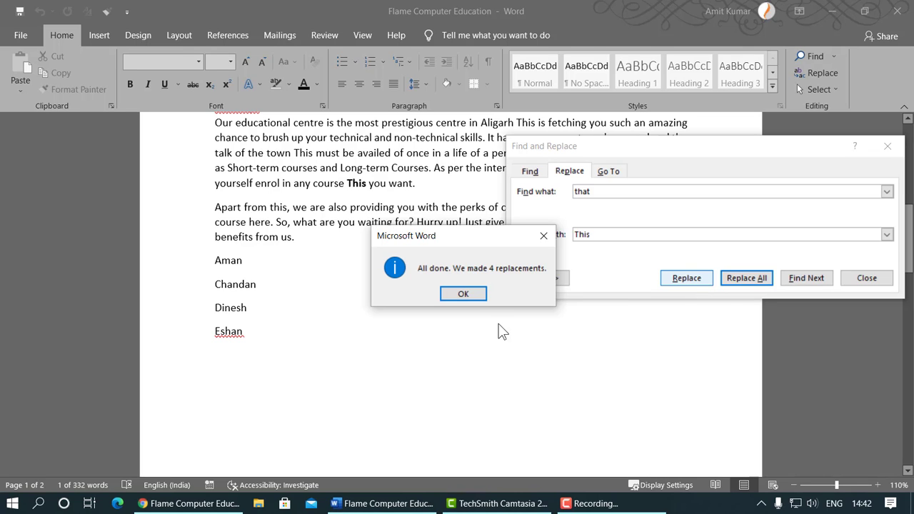
{"action": "left_click", "coordinate": [471, 294]}
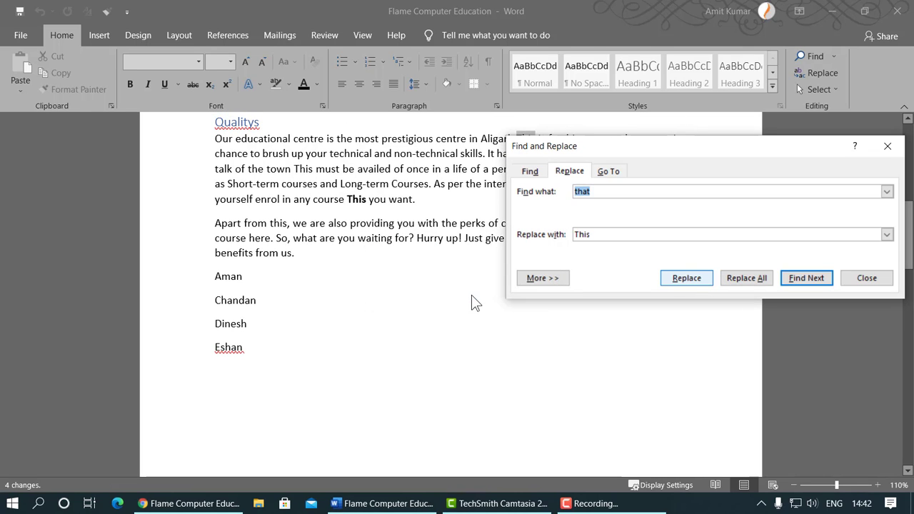
{"action": "left_click", "coordinate": [867, 277]}
{"action": "scroll", "coordinate": [466, 257], "scroll_direction": "up", "scroll_amount": 3}
{"action": "scroll", "coordinate": [407, 285], "scroll_direction": "up", "scroll_amount": 2}
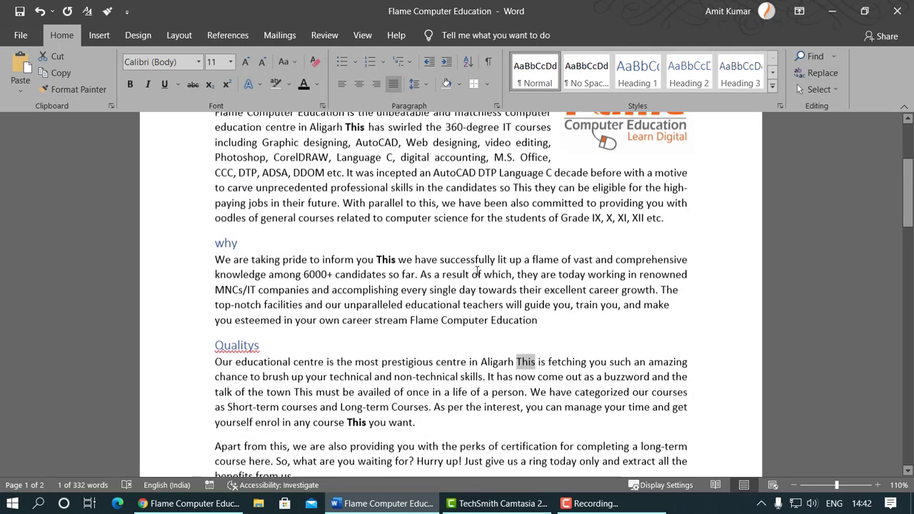
Step: Select the entire content of the document, including the logo, and clear the selection
{"action": "left_click", "coordinate": [407, 284]}
{"action": "left_click", "coordinate": [821, 89]}
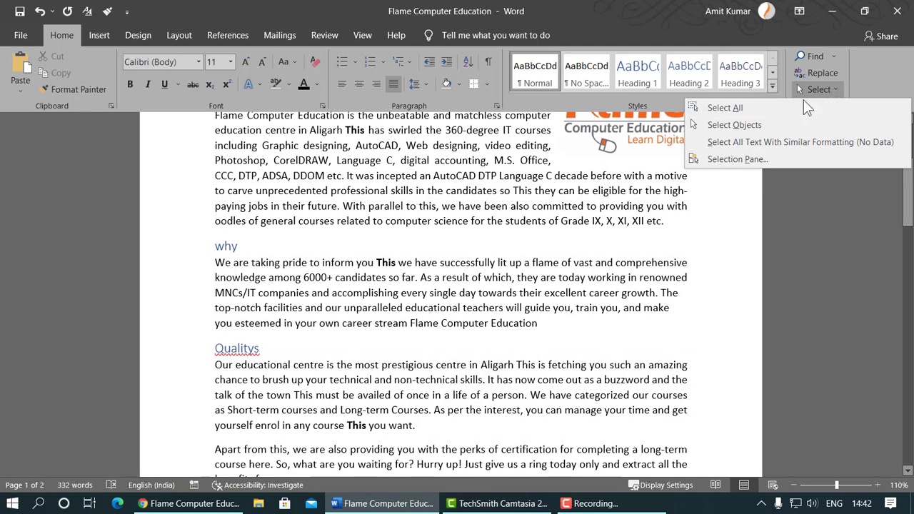
{"action": "left_click", "coordinate": [785, 105]}
{"action": "scroll", "coordinate": [580, 282], "scroll_direction": "up", "scroll_amount": 1}
{"action": "scroll", "coordinate": [580, 282], "scroll_direction": "up", "scroll_amount": 2}
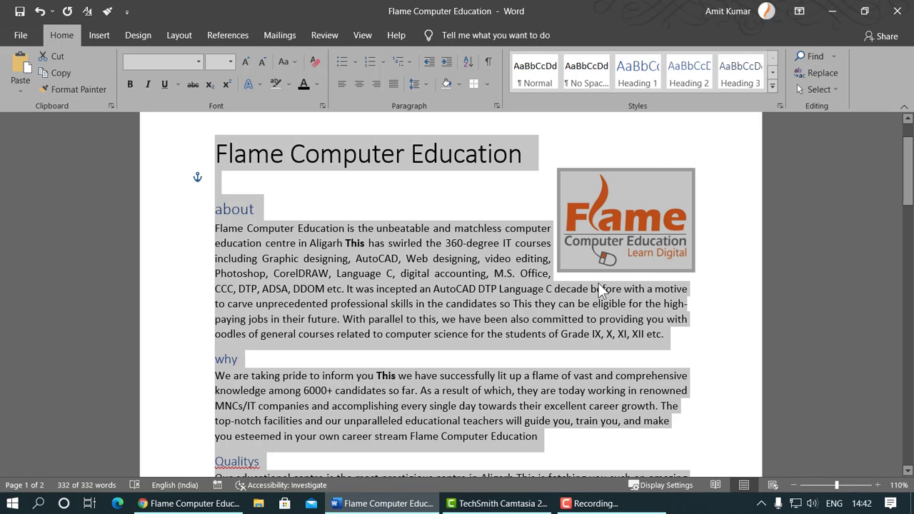
{"action": "left_click", "coordinate": [662, 166]}
Step: Turn on Select Objects and select the Flame Computer Education logo picture
{"action": "left_click", "coordinate": [828, 88]}
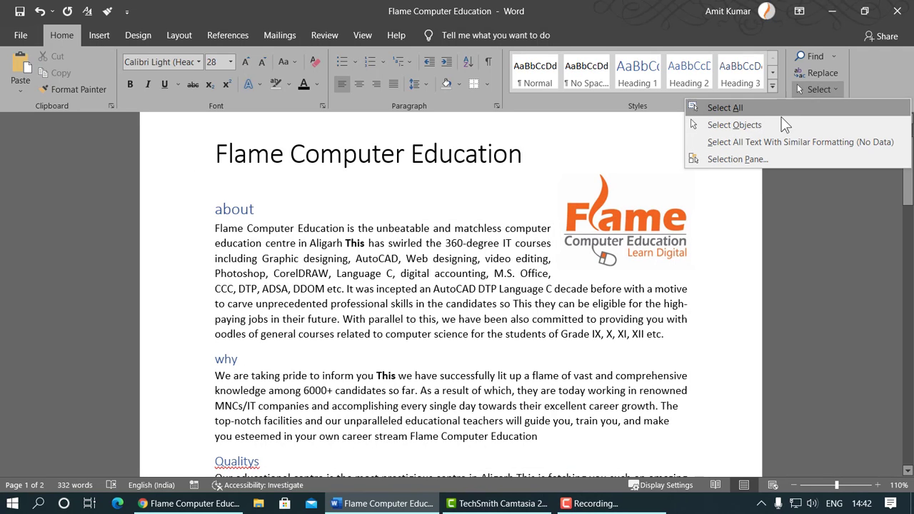
{"action": "left_click", "coordinate": [761, 124]}
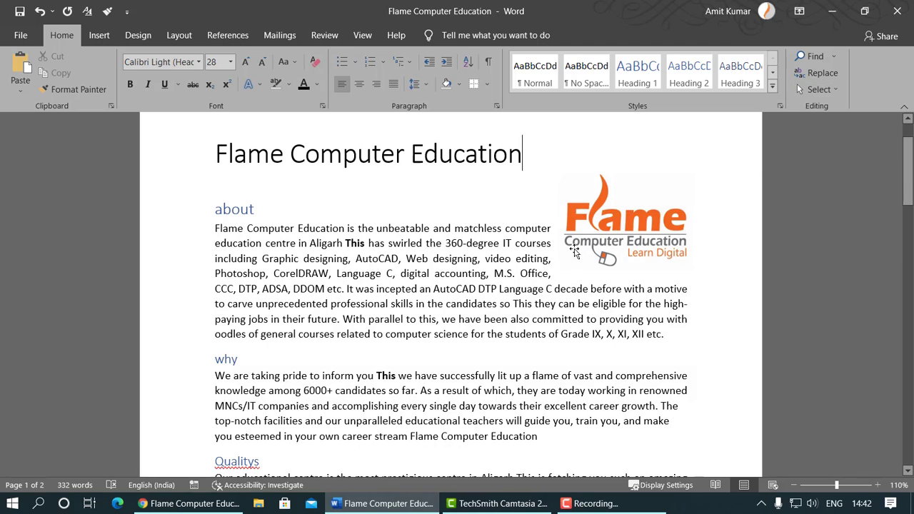
{"action": "left_click", "coordinate": [610, 233]}
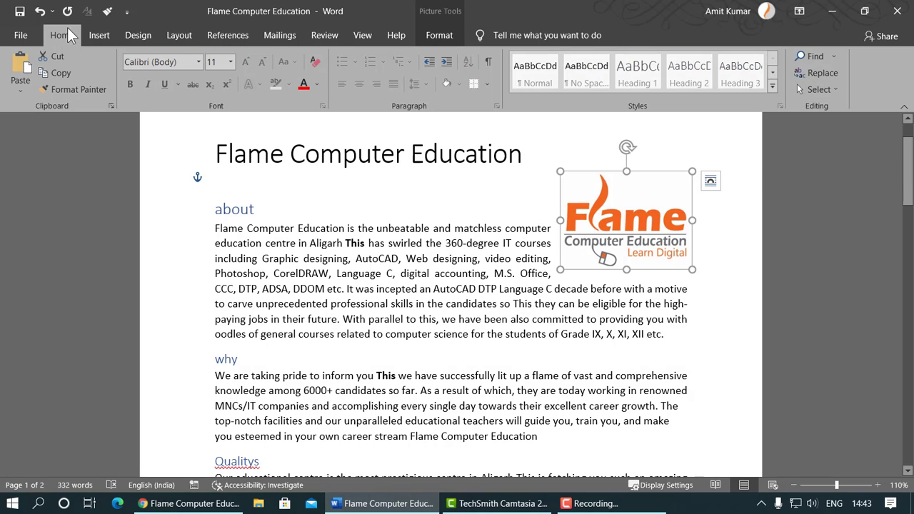
Step: Draw a Smiley Face shape about 2.8 cm high and 2.6 cm wide over the end of the "why" paragraph's lines
{"action": "left_click", "coordinate": [98, 35]}
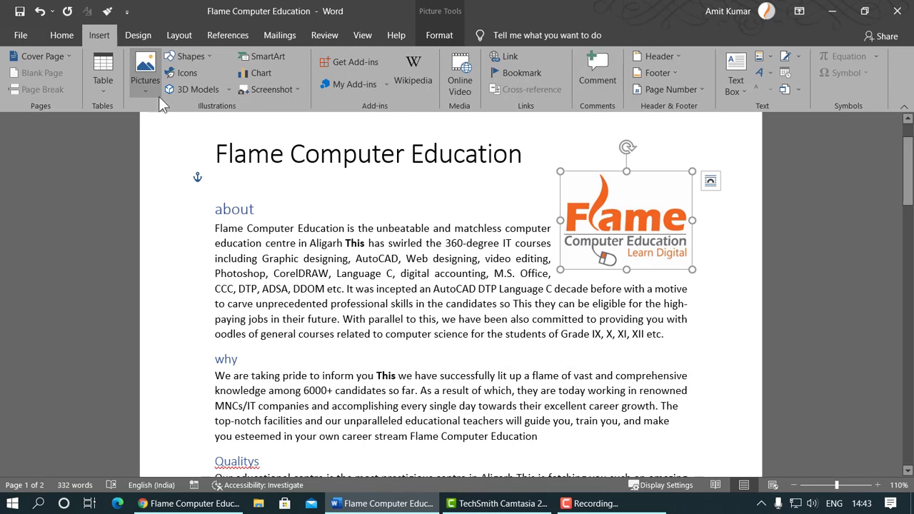
{"action": "left_click", "coordinate": [185, 59]}
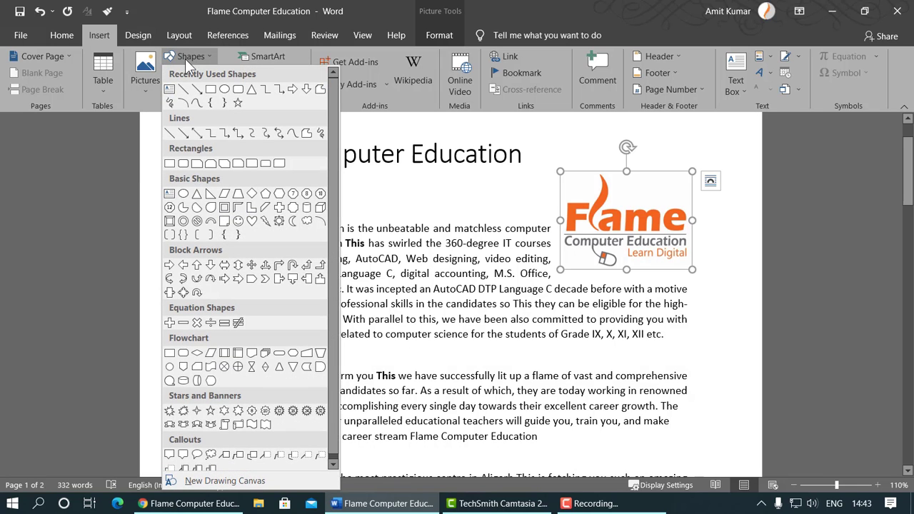
{"action": "left_click", "coordinate": [252, 222]}
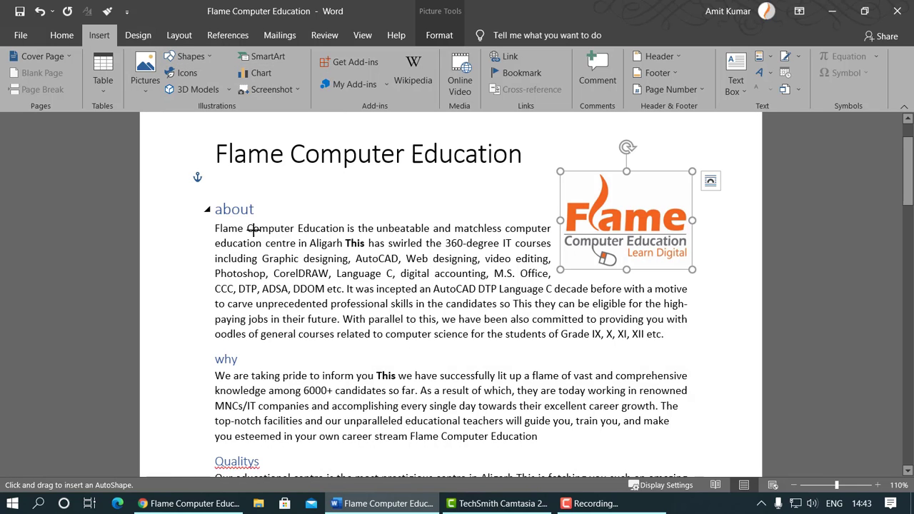
{"action": "left_click_drag", "start_coordinate": [596, 340], "coordinate": [675, 425]}
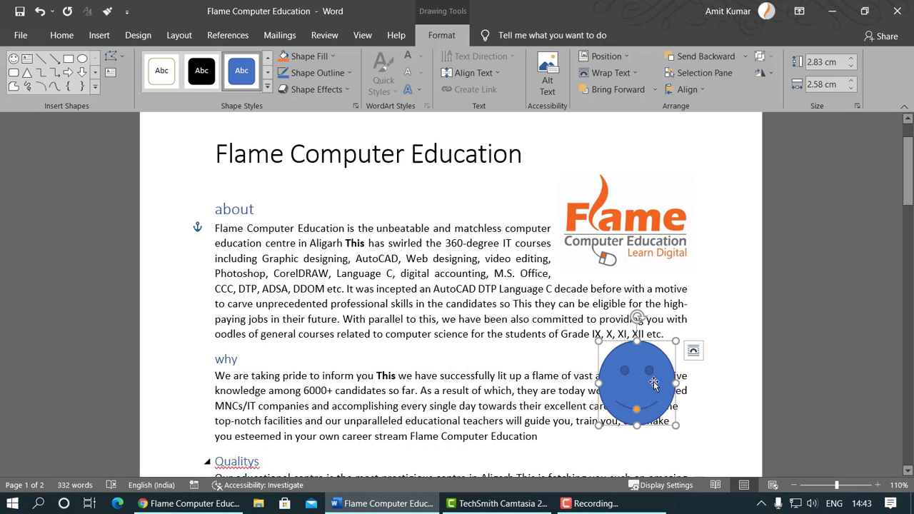
Step: Set the Smiley Face shape's text wrapping to Square and close its layout options
{"action": "left_click", "coordinate": [693, 350]}
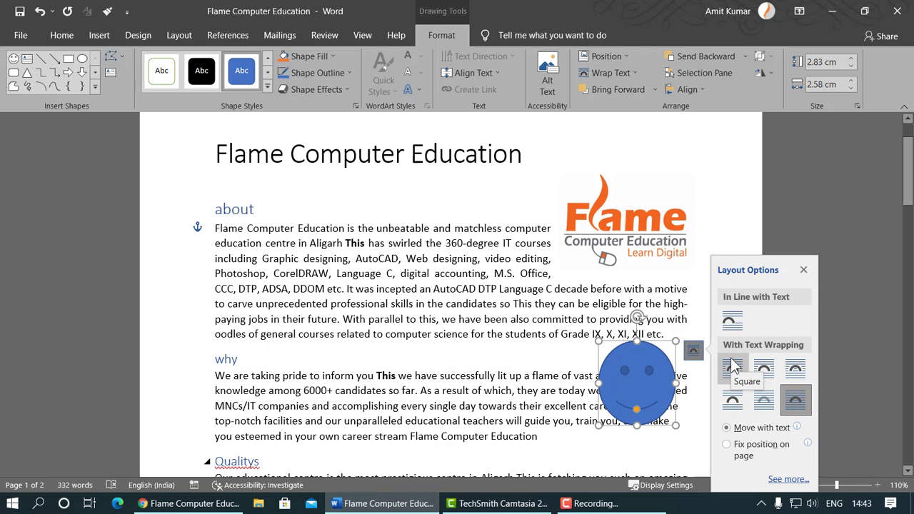
{"action": "left_click", "coordinate": [733, 366]}
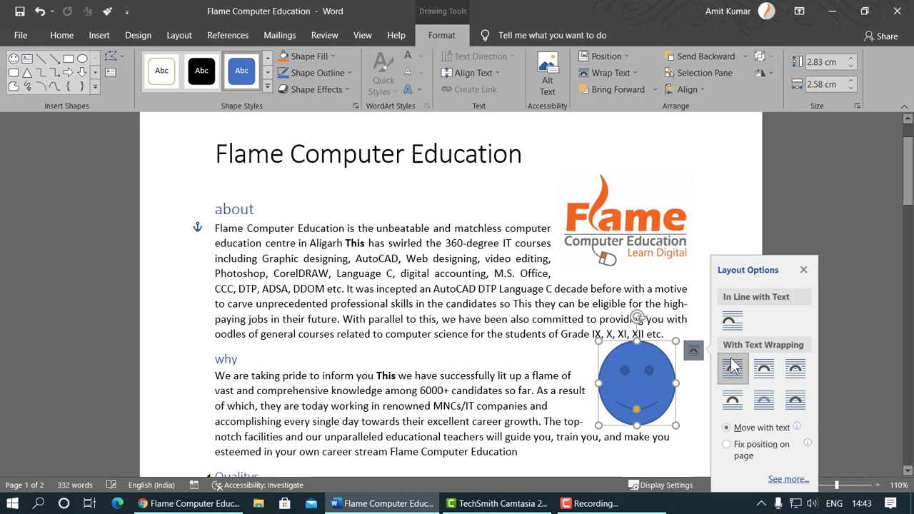
{"action": "left_click", "coordinate": [803, 269]}
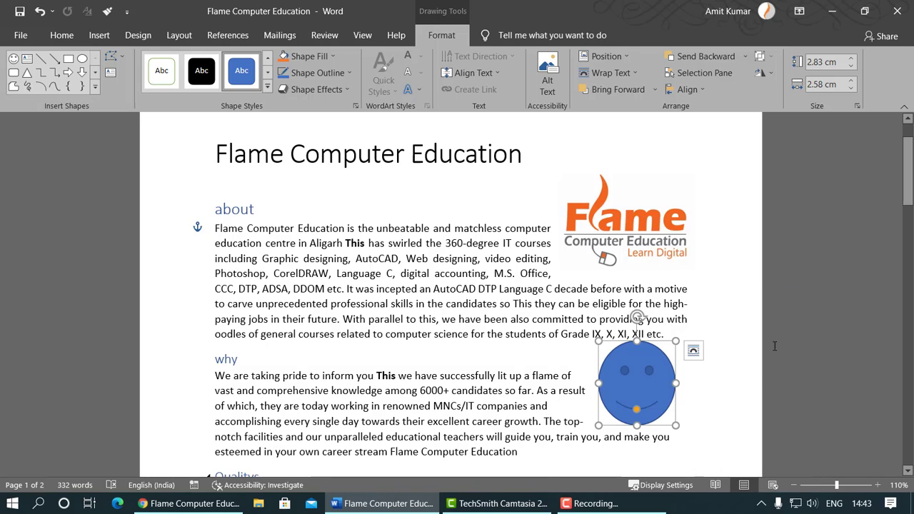
Step: Turn on Select Objects, select the Flame logo and the smiley in turn, and sweep an object selection over the "about" paragraph's text
{"action": "left_click", "coordinate": [80, 38]}
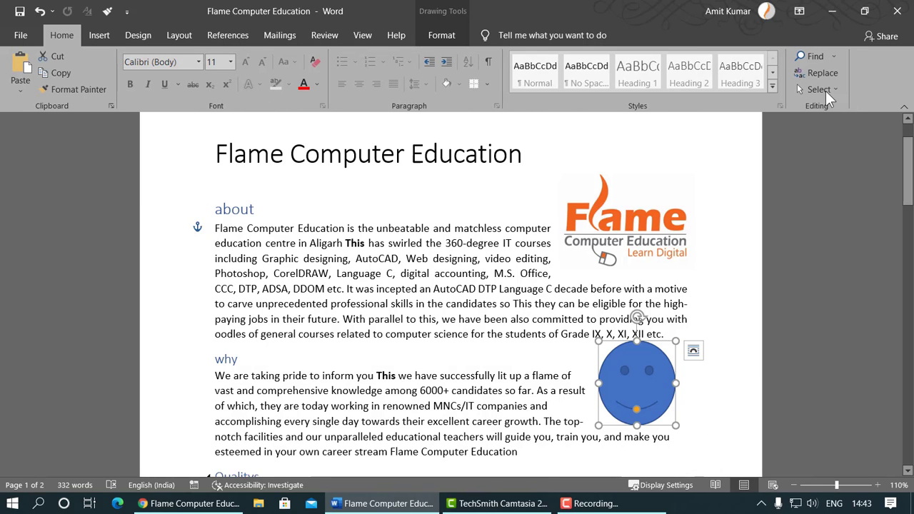
{"action": "left_click", "coordinate": [825, 91]}
{"action": "left_click", "coordinate": [736, 125]}
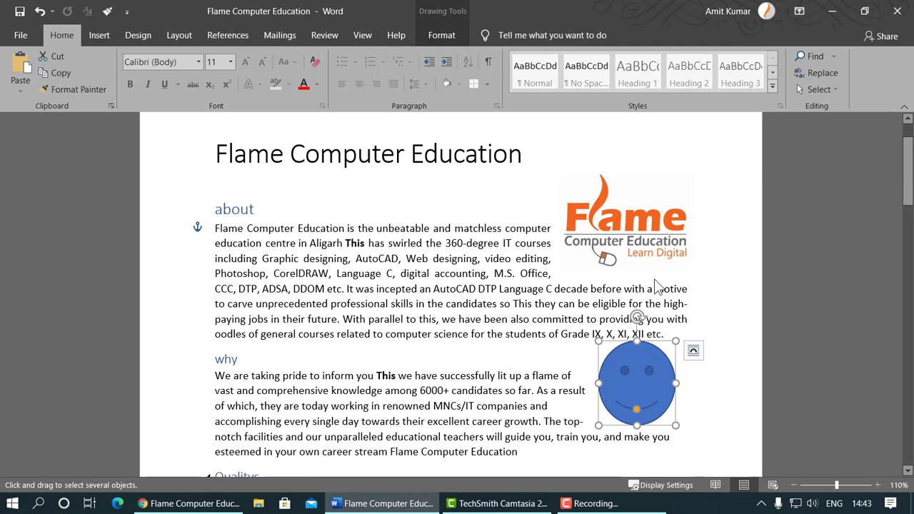
{"action": "left_click", "coordinate": [634, 228]}
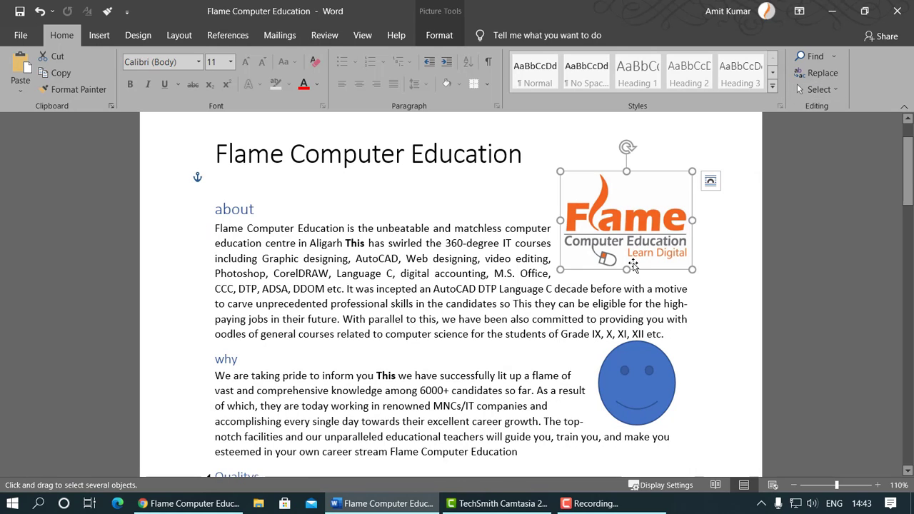
{"action": "left_click", "coordinate": [642, 377]}
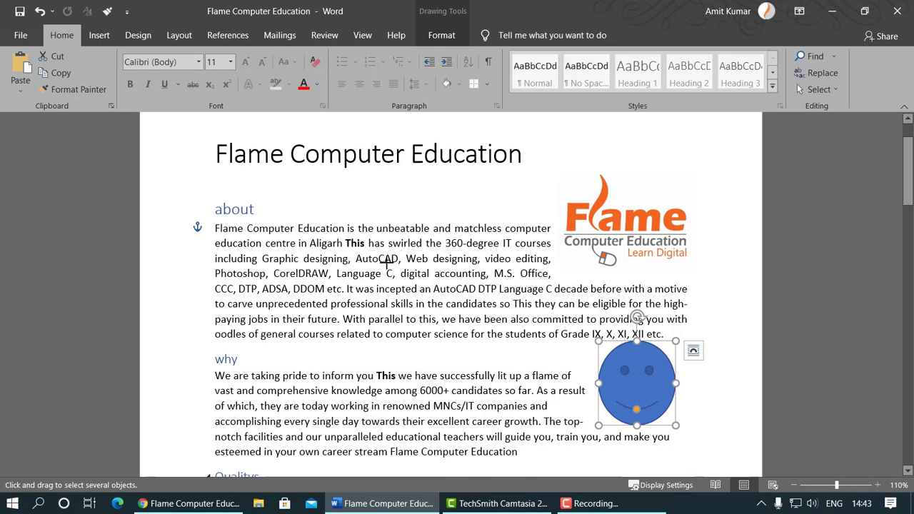
{"action": "mouse_move", "coordinate": [386, 263]}
{"action": "left_mouse_down"}
{"action": "mouse_move", "coordinate": [464, 279]}
{"action": "mouse_move", "coordinate": [461, 303]}
{"action": "left_mouse_up"}
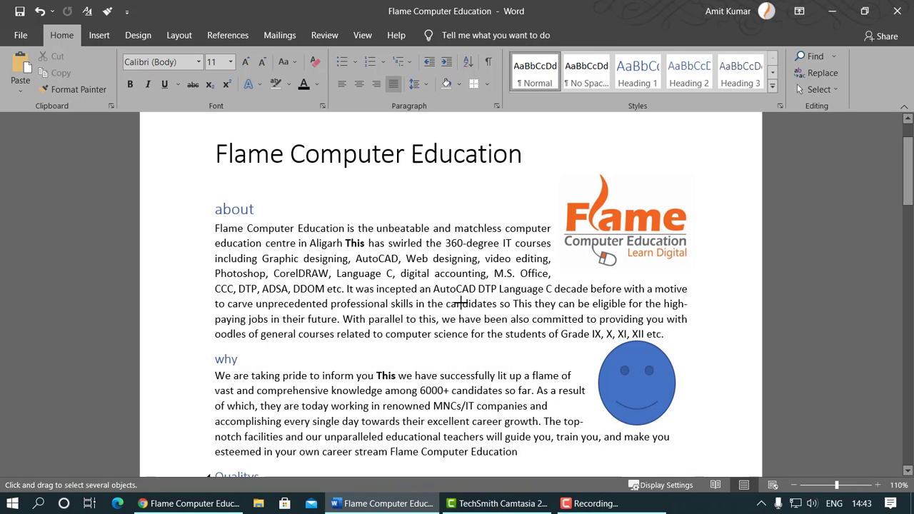
Step: Turn off Select Objects mode to return to the normal text cursor
{"action": "left_click", "coordinate": [820, 91]}
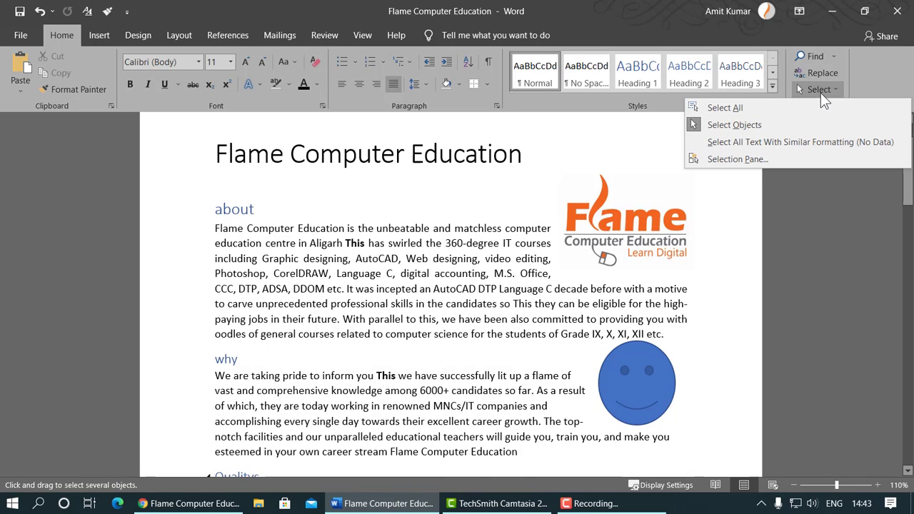
{"action": "left_click", "coordinate": [734, 125]}
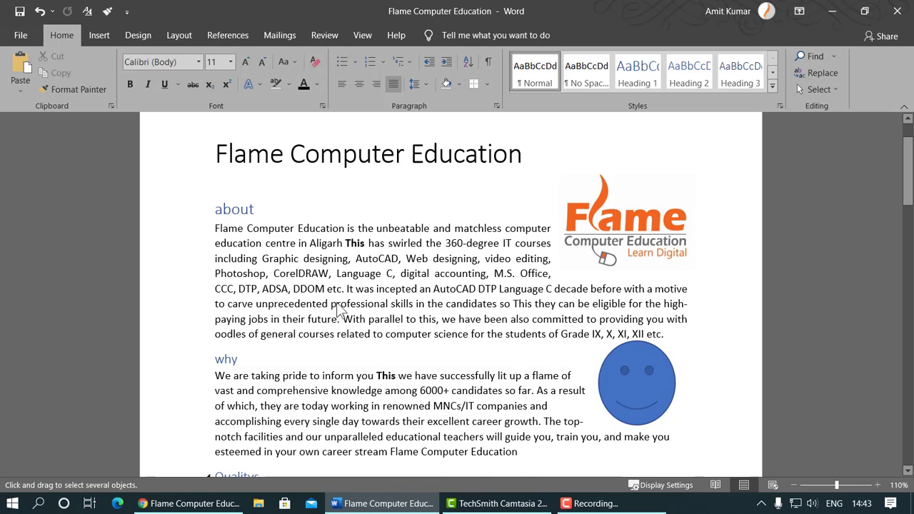
{"action": "key", "text": "Escape"}
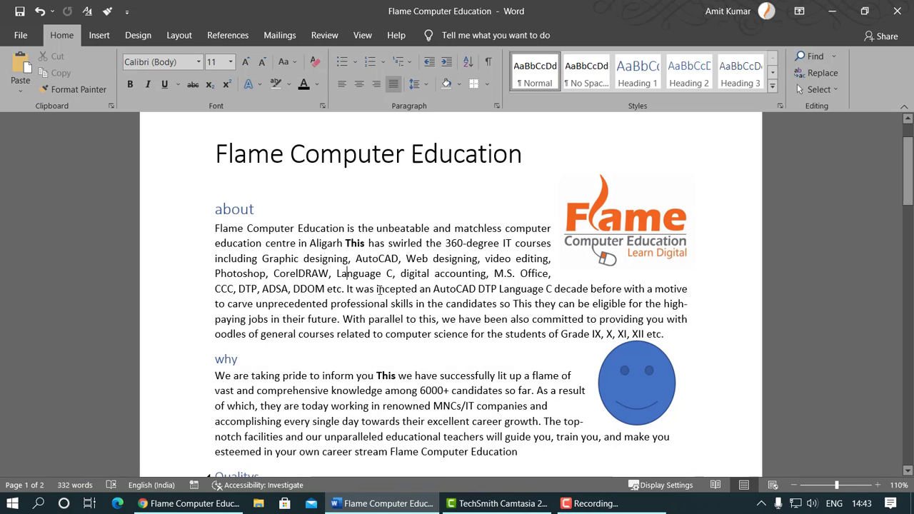
Step: Switch Select Objects mode on once more and switch it back off from the same option
{"action": "left_click", "coordinate": [836, 90]}
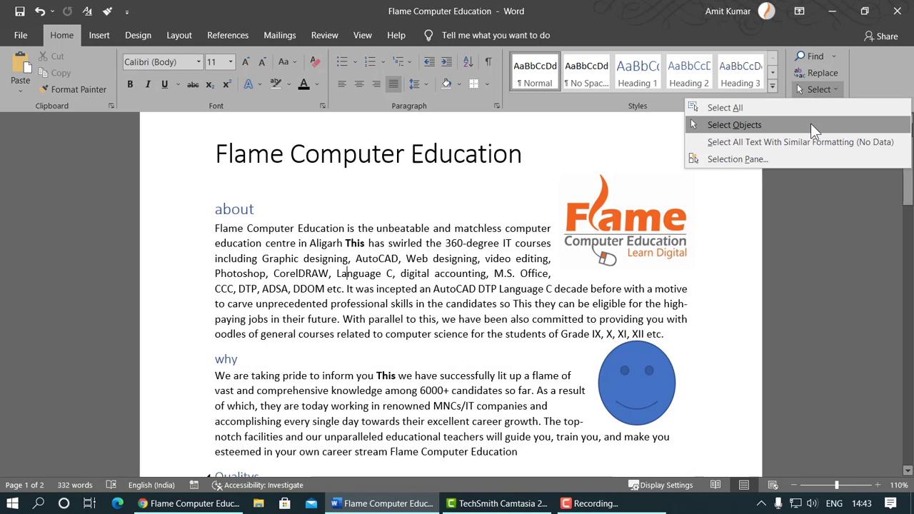
{"action": "left_click", "coordinate": [712, 127]}
{"action": "left_click", "coordinate": [836, 90]}
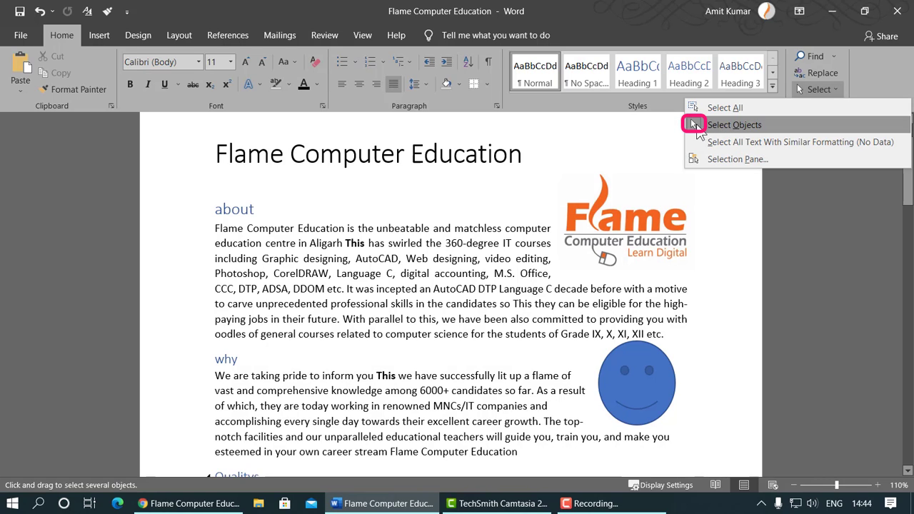
{"action": "left_click", "coordinate": [729, 125]}
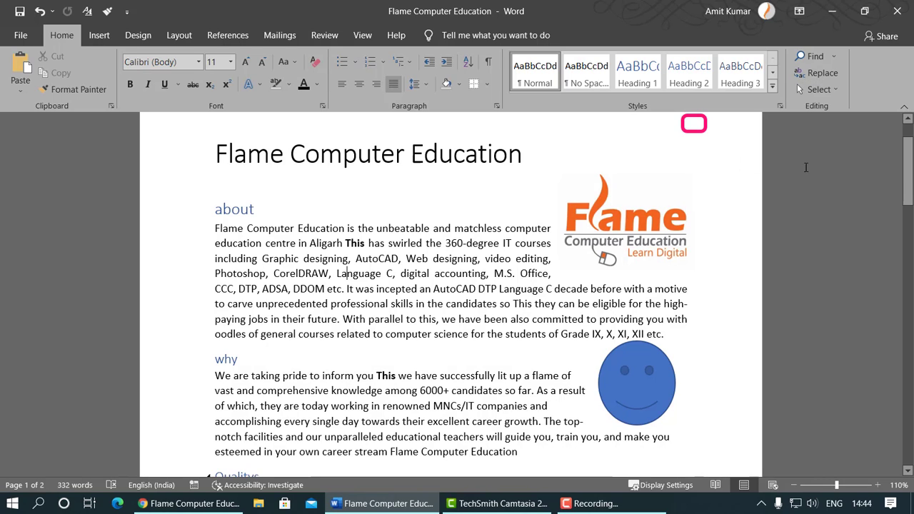
{"action": "left_click", "coordinate": [841, 90]}
{"action": "left_click", "coordinate": [874, 86]}
{"action": "left_click", "coordinate": [834, 87]}
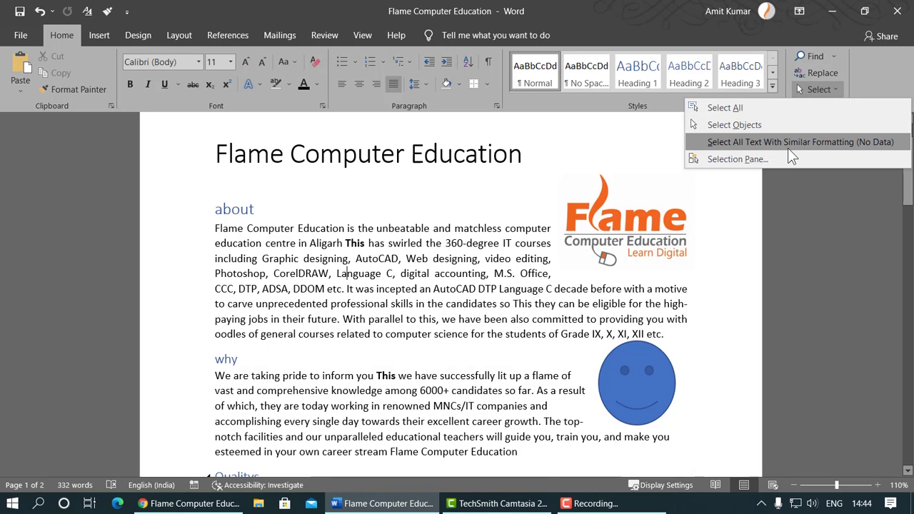
{"action": "left_click", "coordinate": [531, 184]}
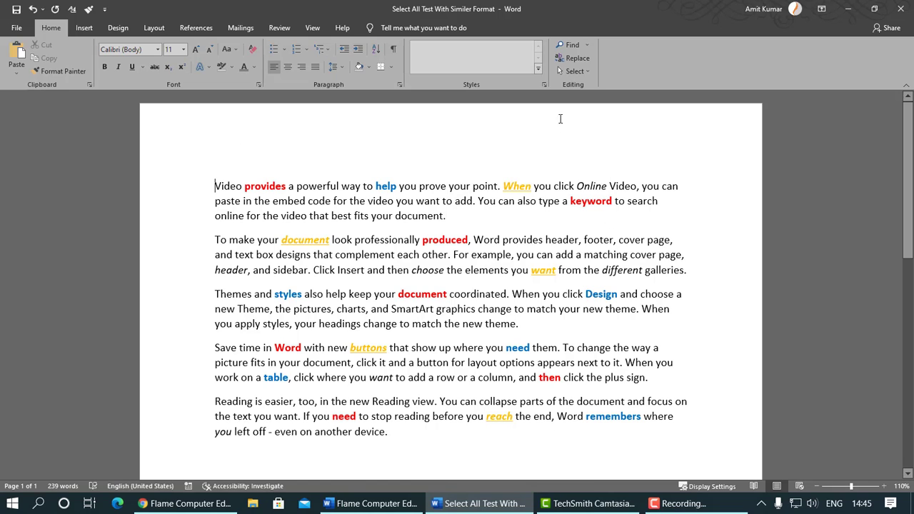
Step: Select all text with formatting similar to the red bold word "provides" in the first paragraph, and clear the selection
{"action": "left_click", "coordinate": [585, 72]}
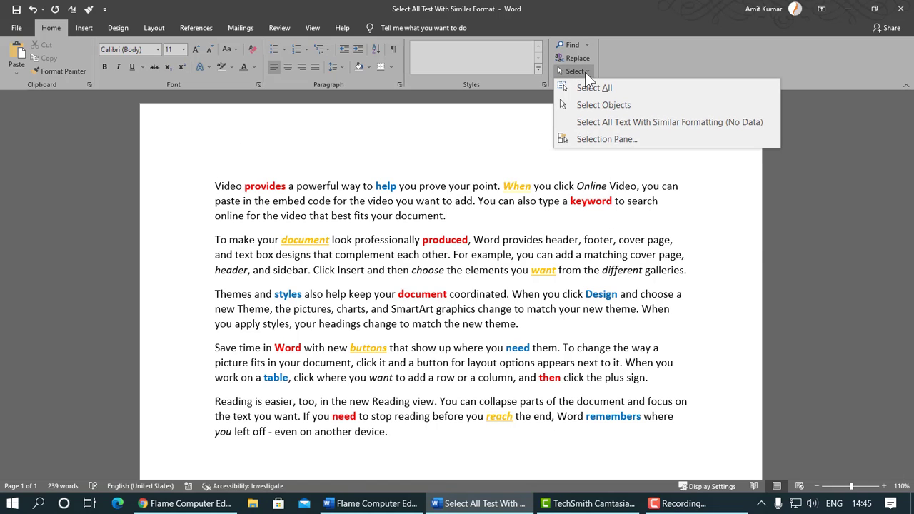
{"action": "left_click", "coordinate": [587, 122]}
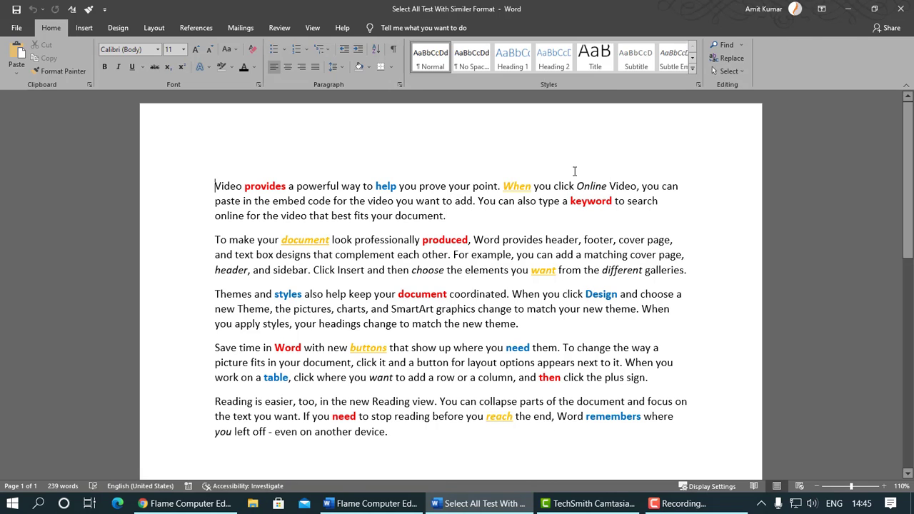
{"action": "left_click", "coordinate": [267, 187]}
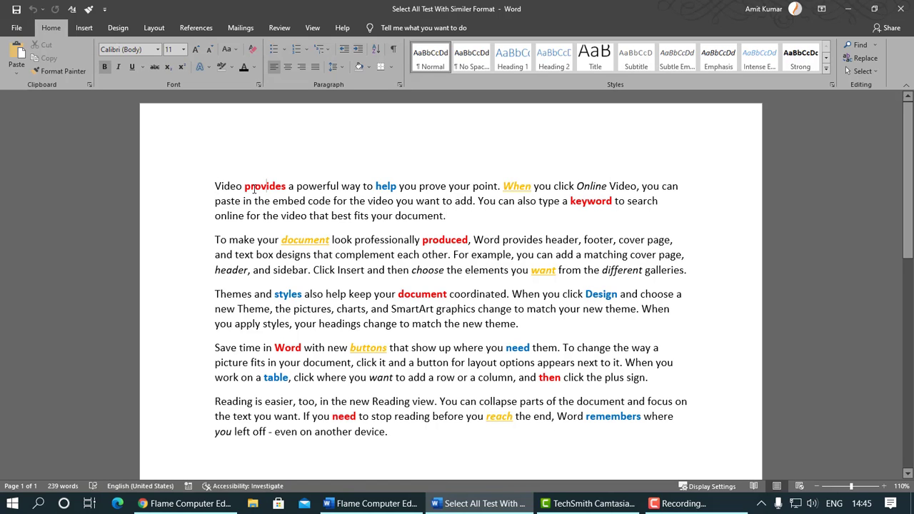
{"action": "left_click", "coordinate": [861, 72]}
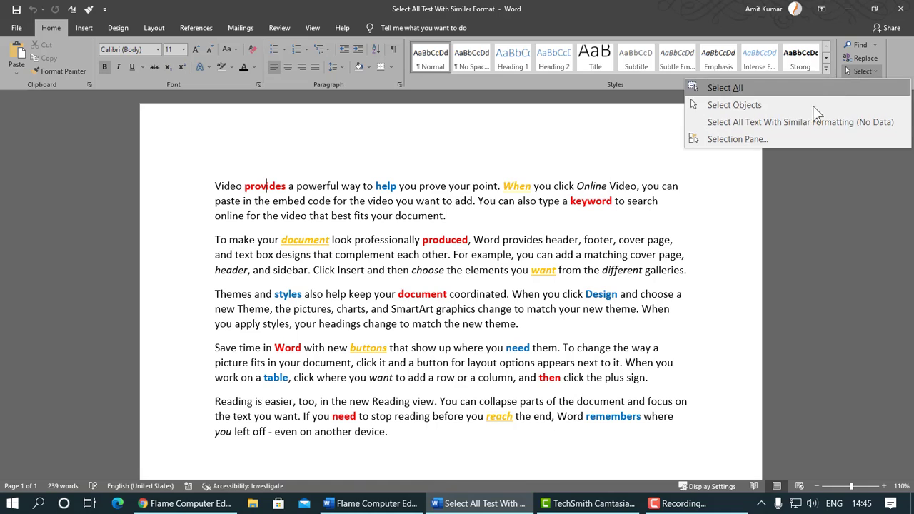
{"action": "left_click", "coordinate": [805, 124]}
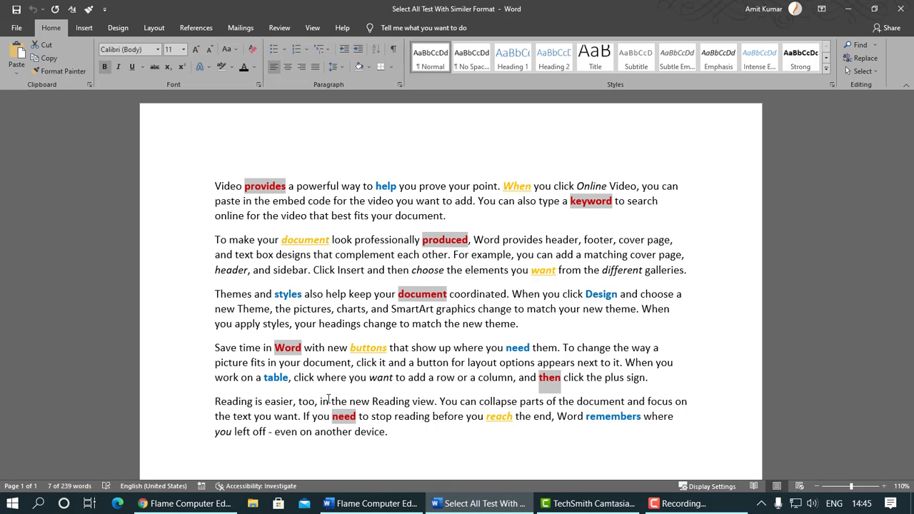
{"action": "left_click", "coordinate": [369, 294]}
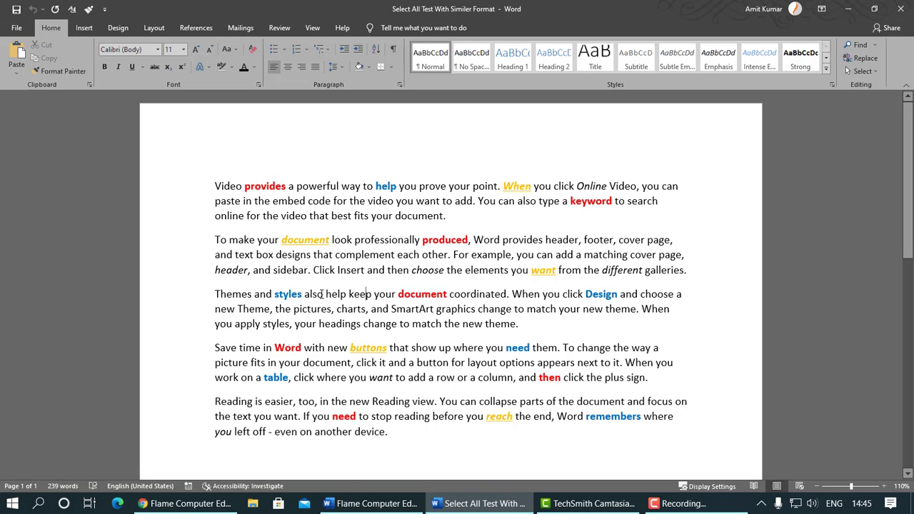
Step: Select the separate red words "provides", "produced" and "document" together by hand, and clear the selection
{"action": "double_click", "coordinate": [267, 187]}
{"action": "double_click", "coordinate": [444, 241], "text": "ctrl"}
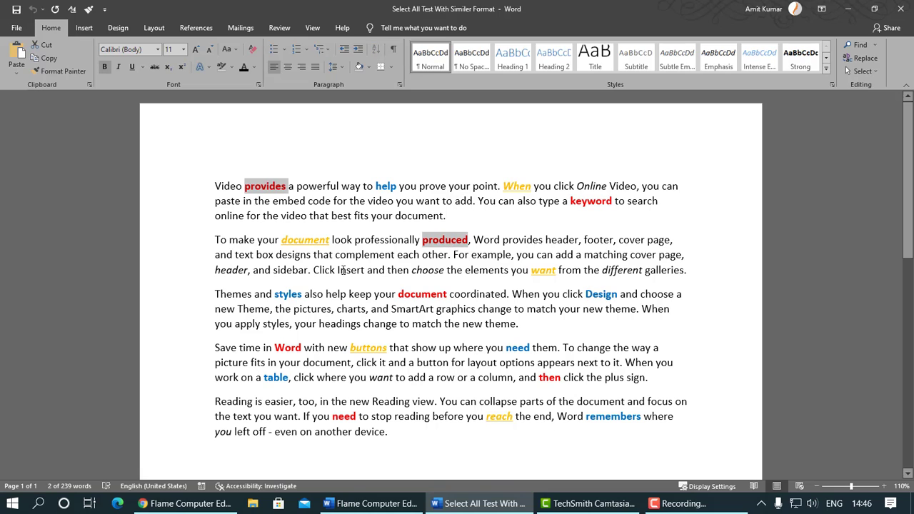
{"action": "double_click", "coordinate": [414, 295], "text": "ctrl"}
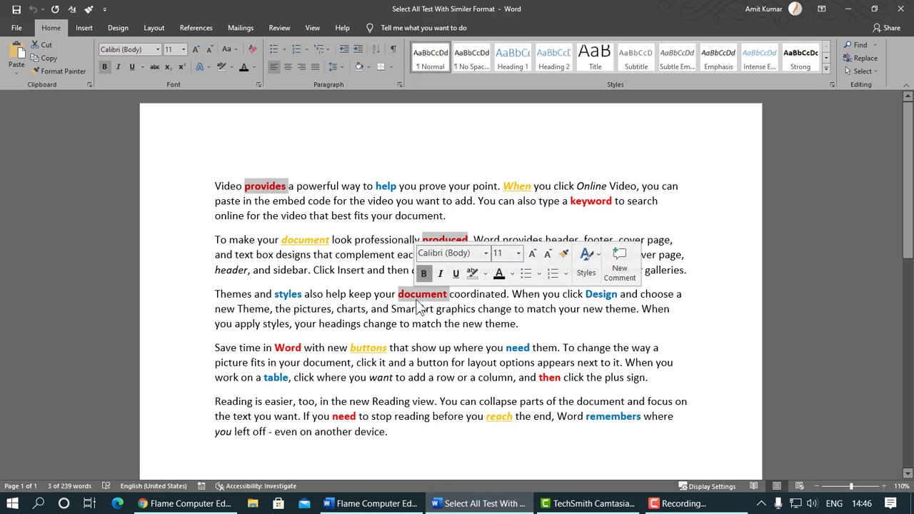
{"action": "left_click", "coordinate": [419, 307]}
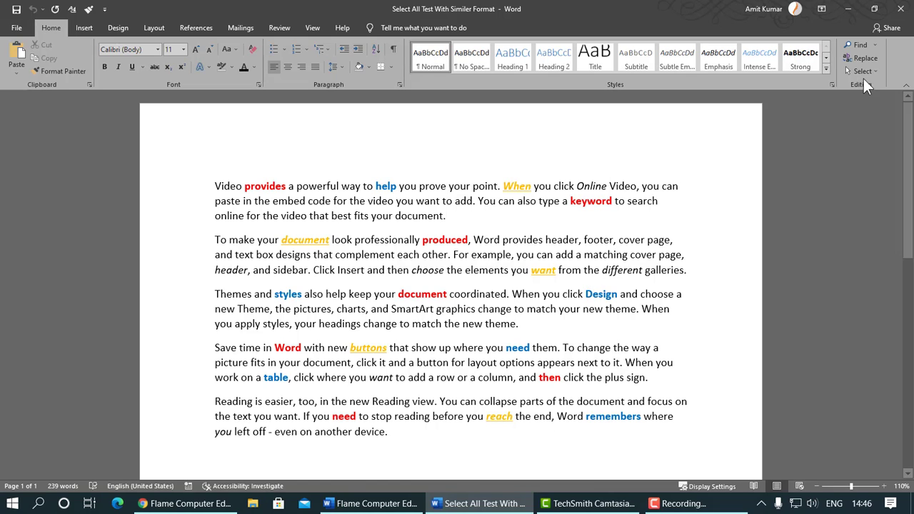
Step: Select all text with formatting similar to the gold underlined word "When" and change its font color to the standard green
{"action": "left_click", "coordinate": [520, 187]}
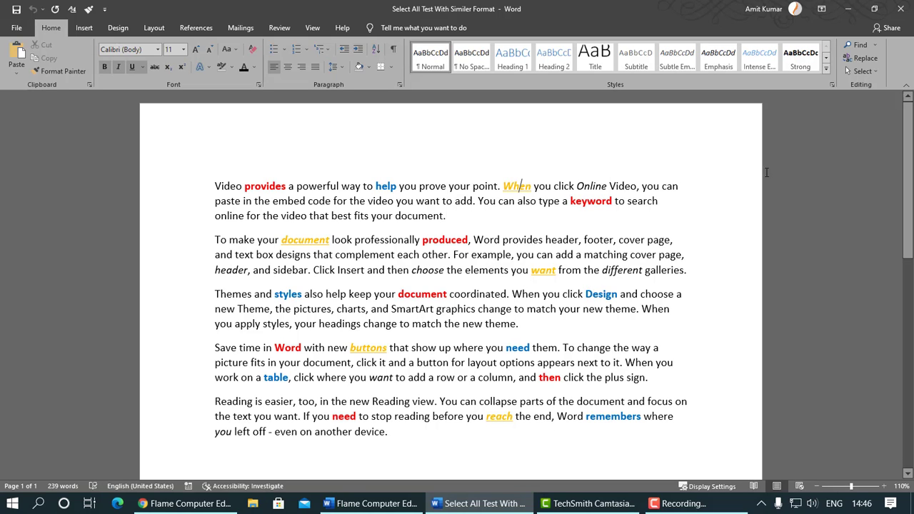
{"action": "left_click", "coordinate": [861, 70]}
{"action": "left_click", "coordinate": [828, 131]}
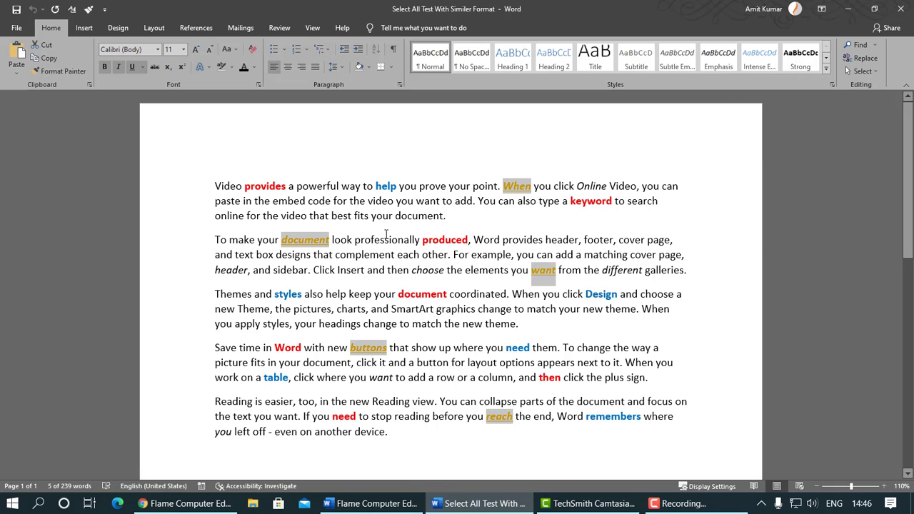
{"action": "left_click", "coordinate": [255, 67]}
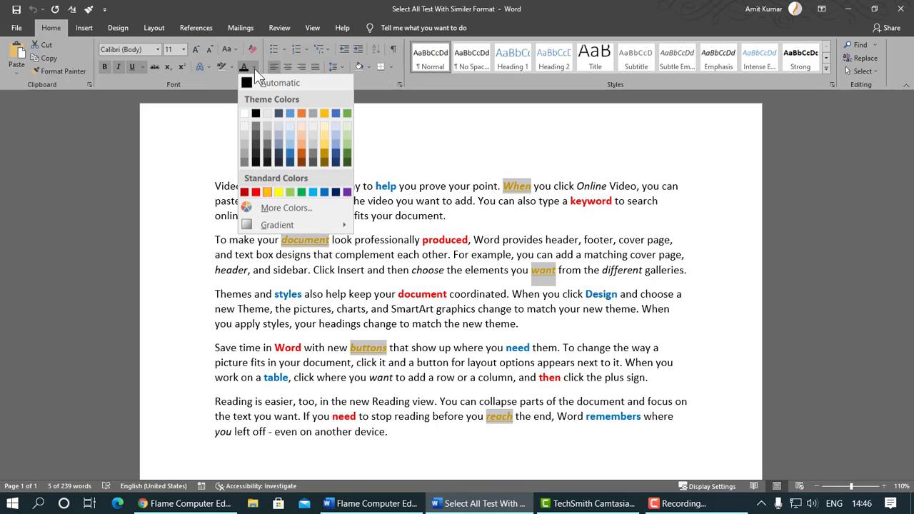
{"action": "left_click", "coordinate": [300, 191]}
{"action": "left_click", "coordinate": [593, 263]}
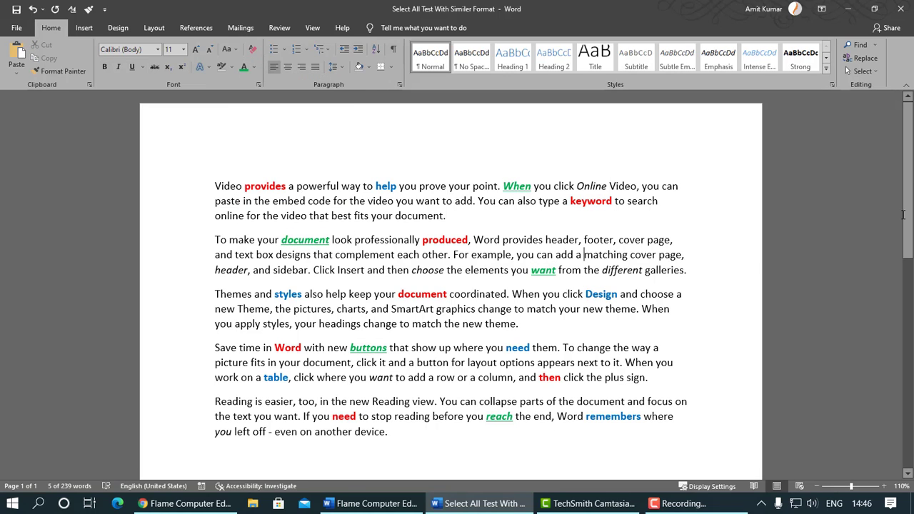
Step: Switch back to the Flame Computer Education document and open its Selection Pane
{"action": "left_click", "coordinate": [876, 71]}
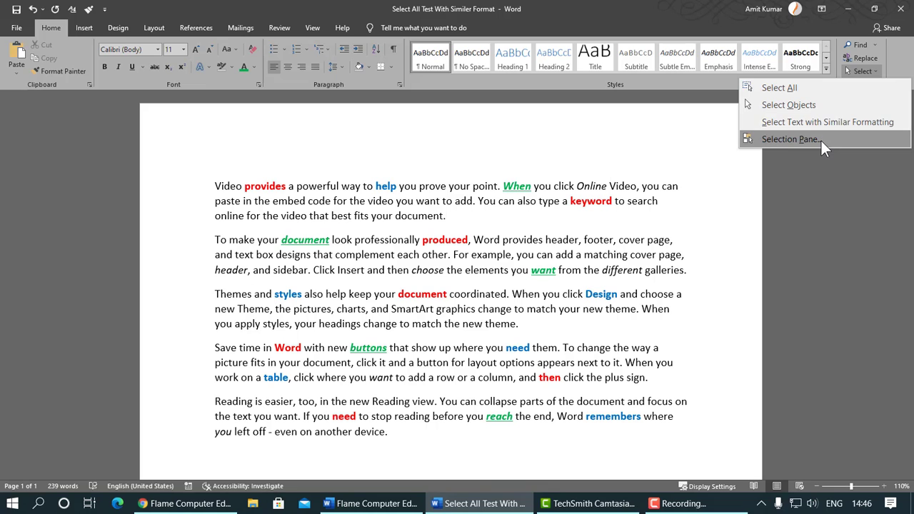
{"action": "left_click", "coordinate": [564, 246]}
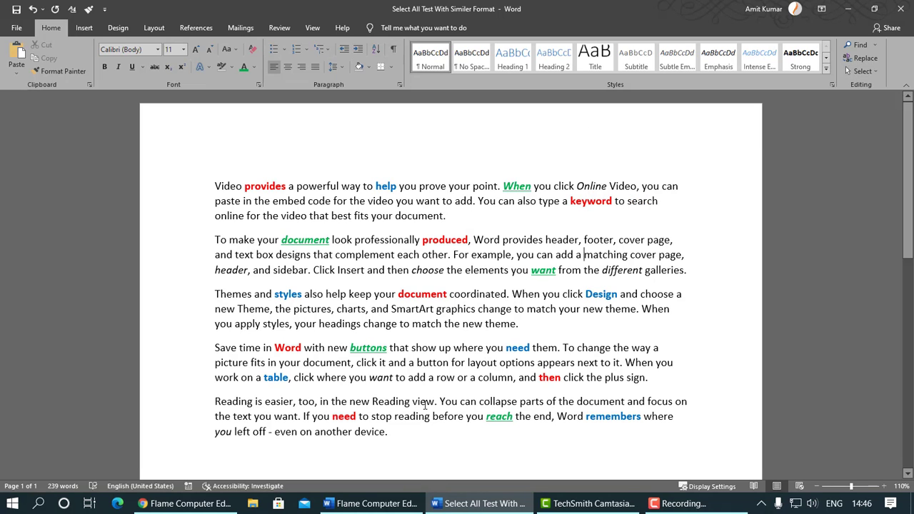
{"action": "left_click", "coordinate": [372, 503]}
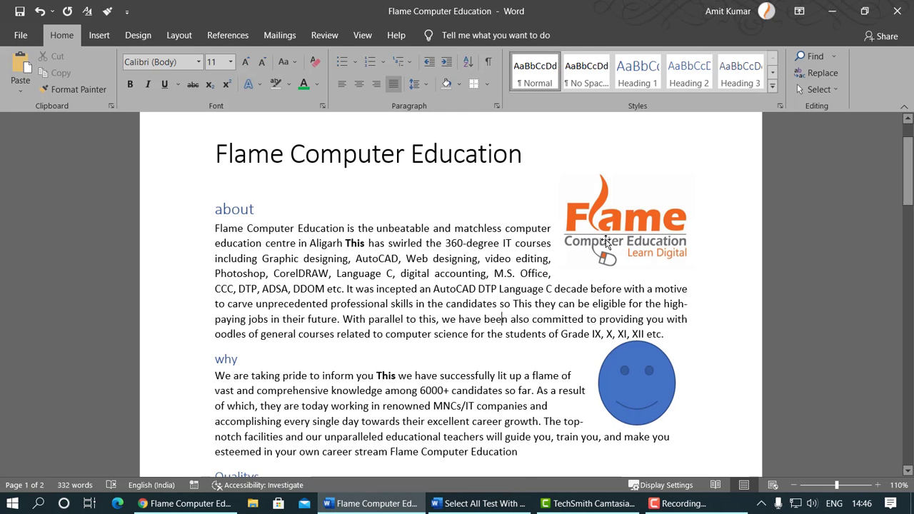
{"action": "left_click", "coordinate": [497, 506]}
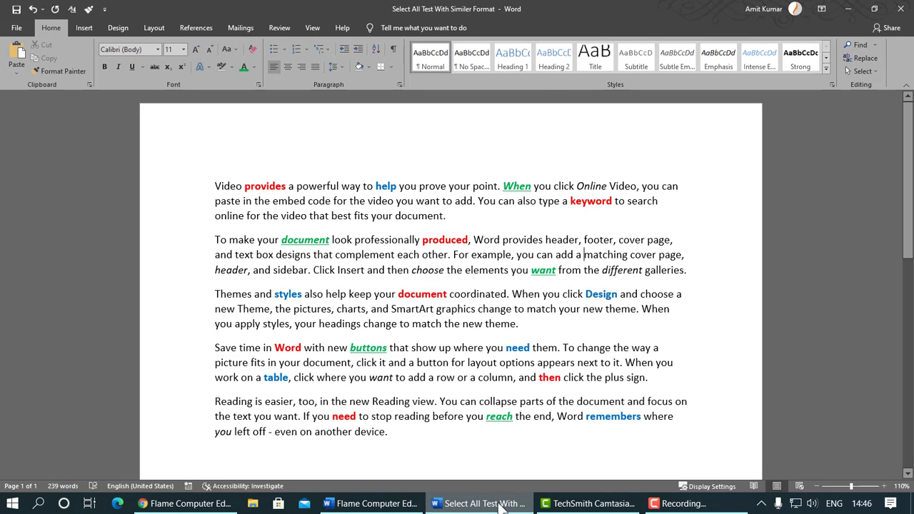
{"action": "left_click", "coordinate": [371, 503]}
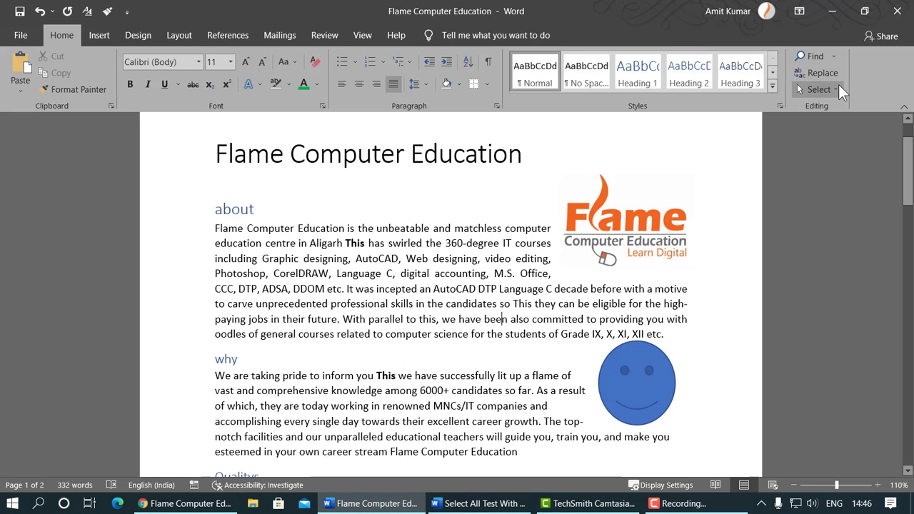
{"action": "left_click", "coordinate": [831, 88]}
{"action": "left_click", "coordinate": [813, 155]}
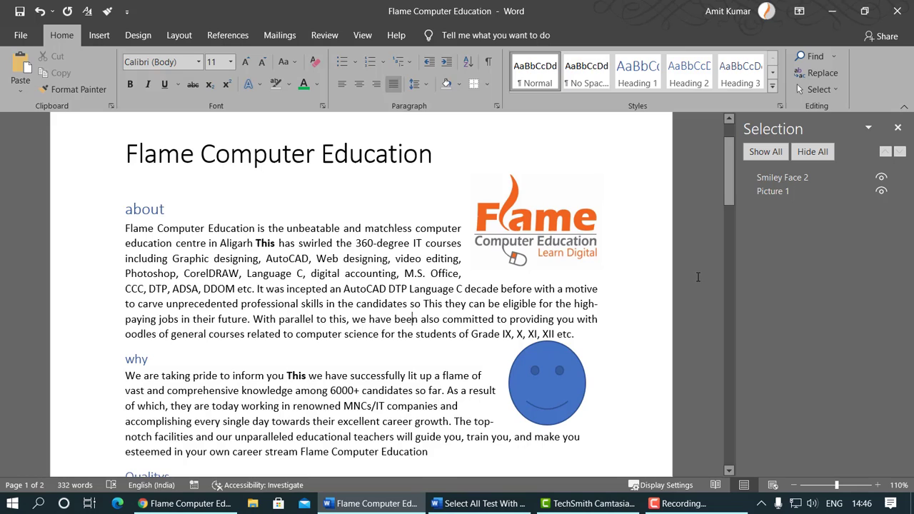
Step: Select the smiley face and the Flame logo in turn, and rename the logo's Picture 1 entry as Logo
{"action": "left_click", "coordinate": [547, 235]}
{"action": "left_click", "coordinate": [547, 366]}
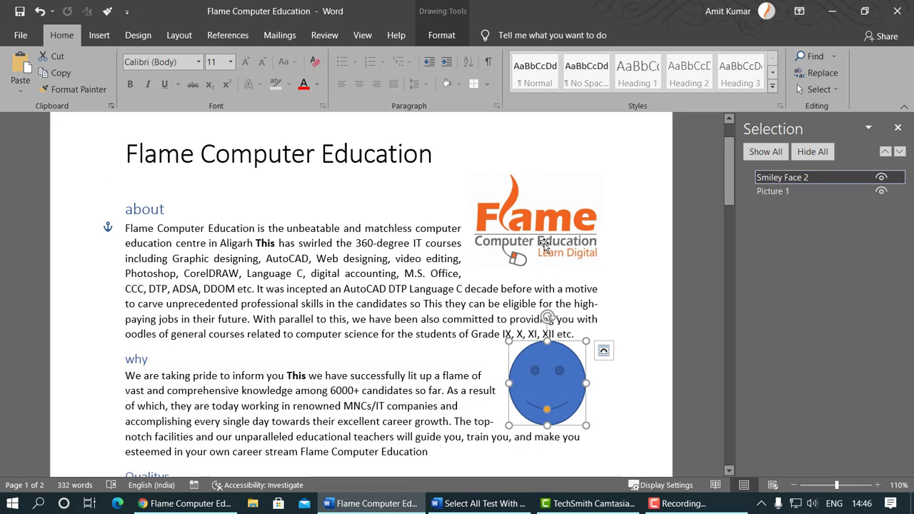
{"action": "left_click", "coordinate": [777, 191]}
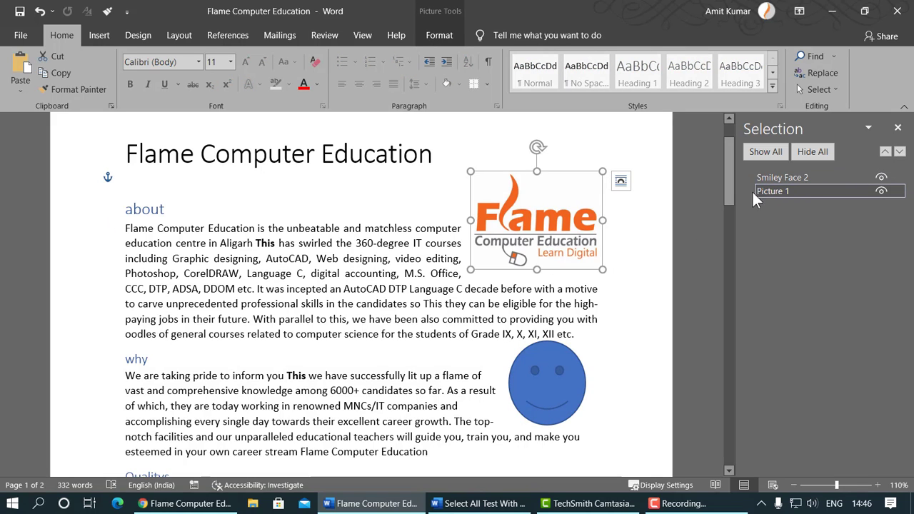
{"action": "left_click", "coordinate": [778, 190]}
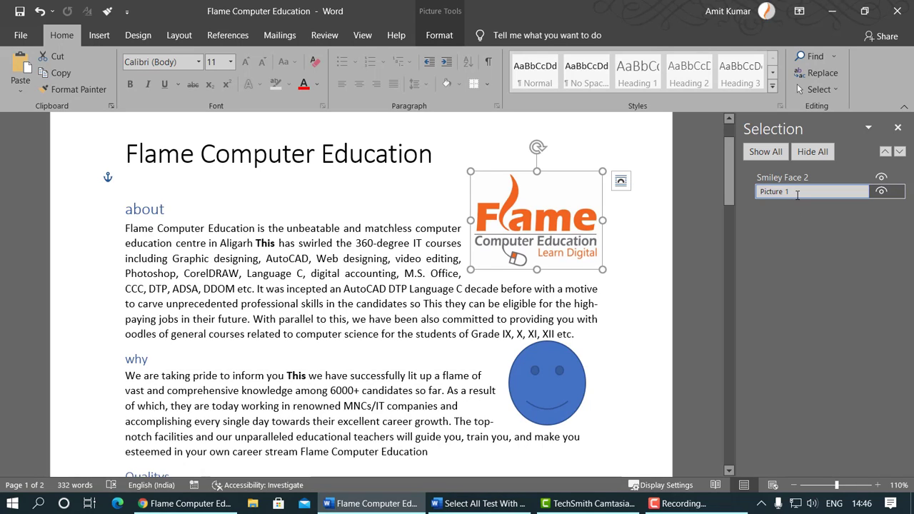
{"action": "key", "text": "ctrl+a"}
{"action": "type", "text": "Lofgogo"}
{"action": "key", "text": "Return"}
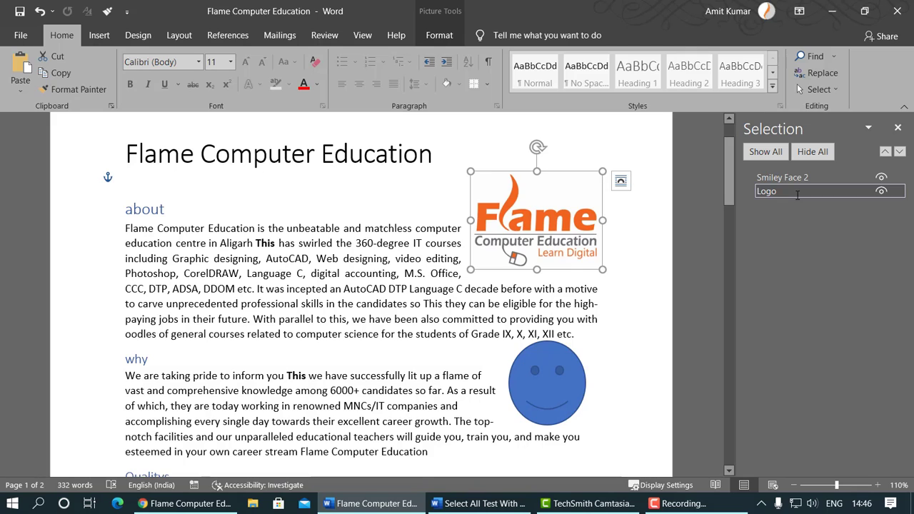
Step: Hide the Logo and Smiley Face 2 objects individually, and show both of them again
{"action": "left_click", "coordinate": [881, 191]}
{"action": "left_click", "coordinate": [881, 178]}
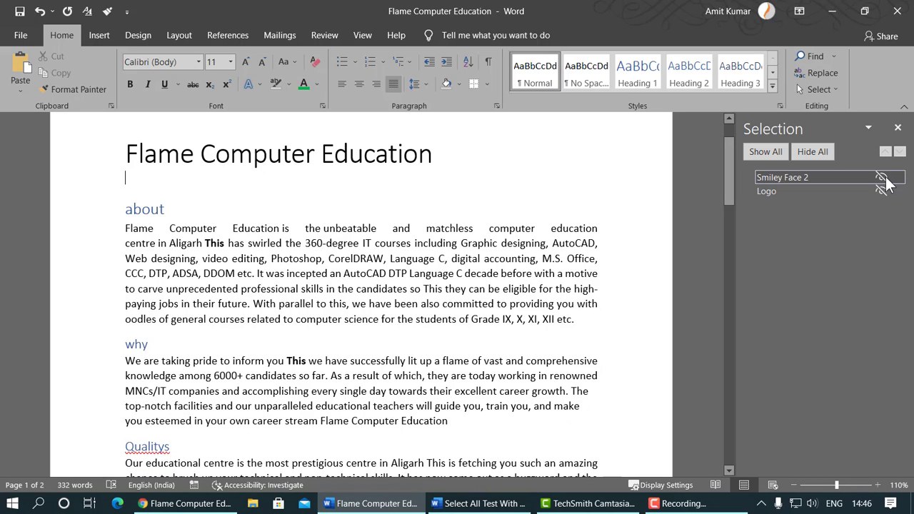
{"action": "left_click", "coordinate": [881, 178]}
{"action": "left_click", "coordinate": [881, 191]}
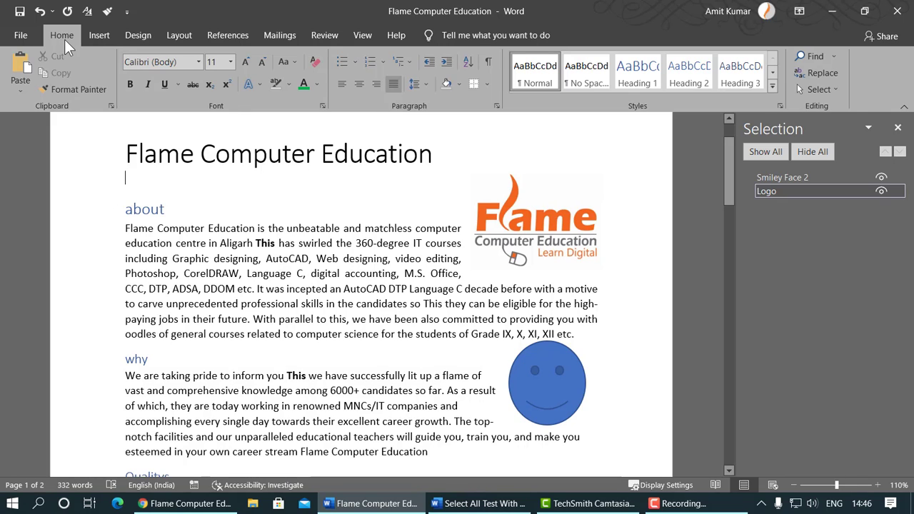
Step: Bring up the commands for inserting content into the Flame Computer Education document
{"action": "left_click", "coordinate": [95, 34]}
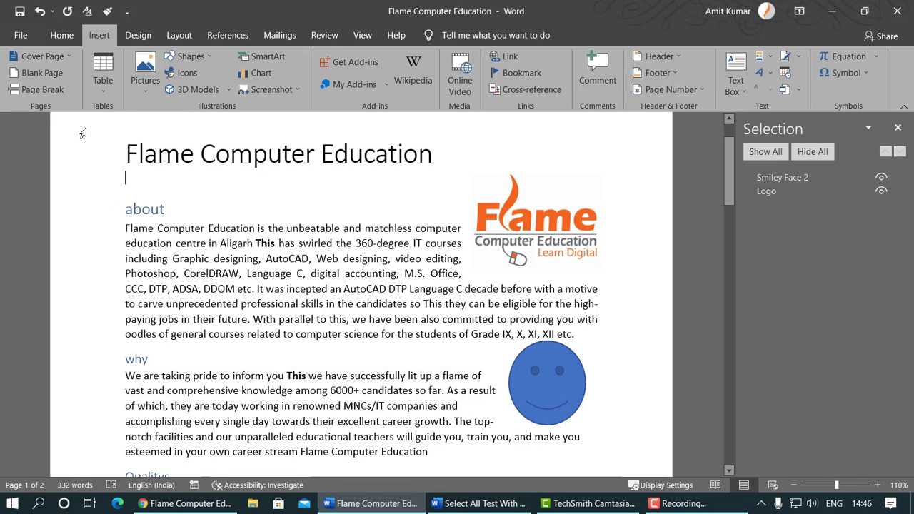